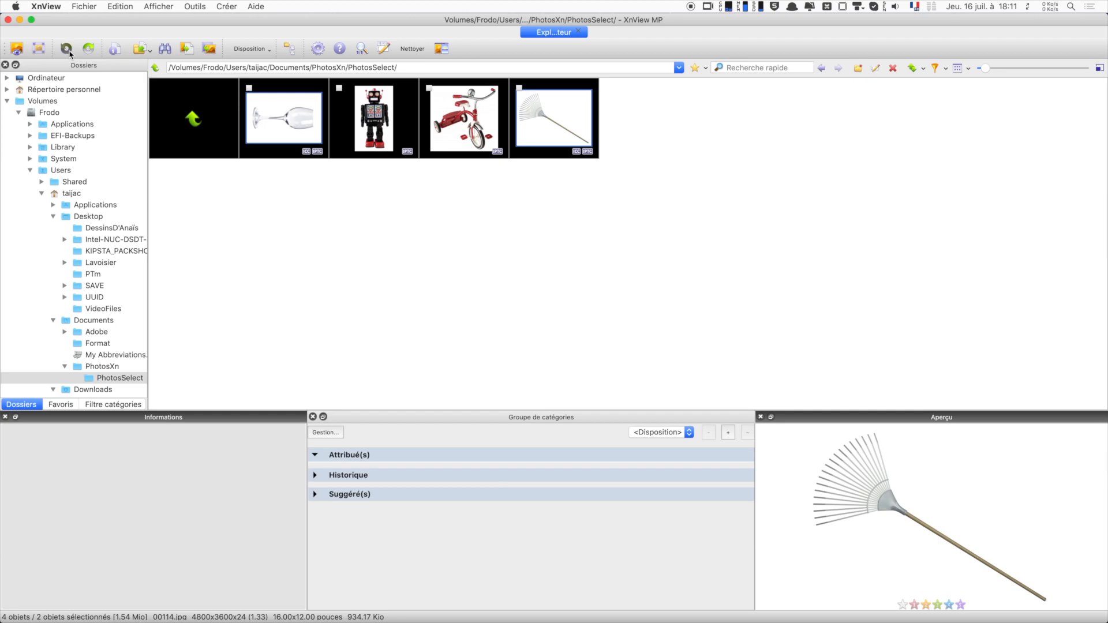
# Rotate the two selected photos, the wine glass and the rake, by 90° back to their upright orientation.
pyautogui.click(89, 49)
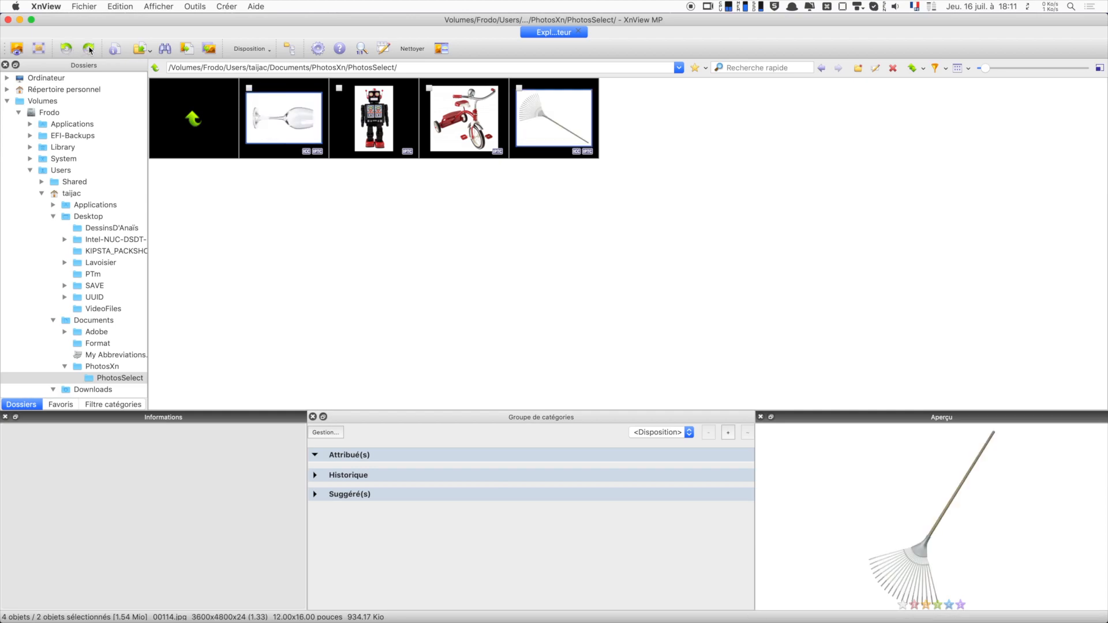
pyautogui.click(91, 50)
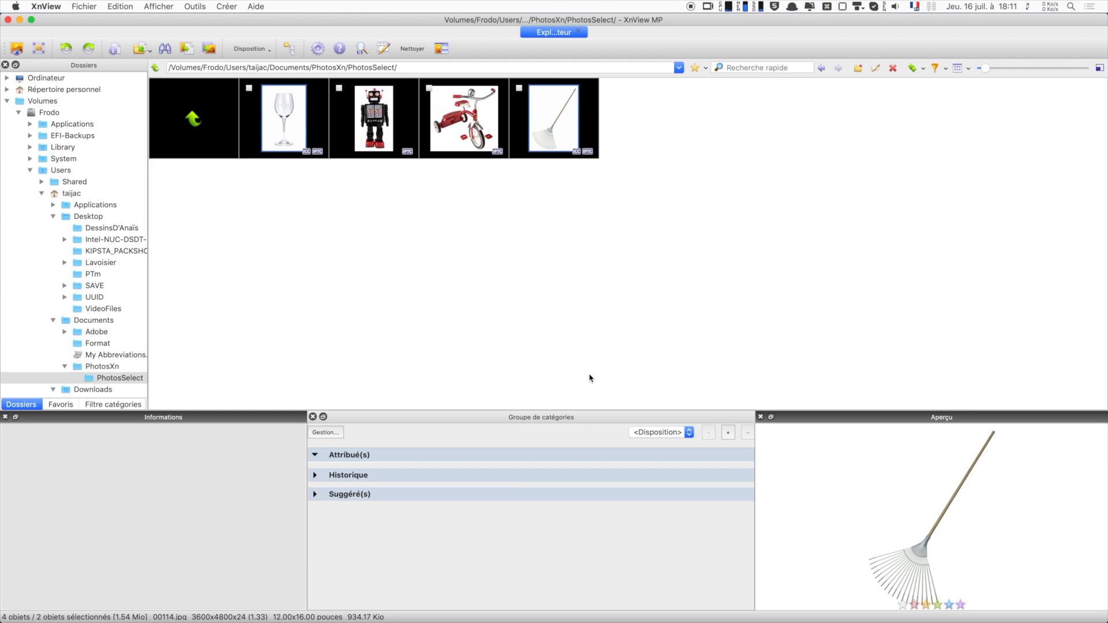
# View the wine glass photo 00032.jpg on its own and return to the PhotosSelect folder.
pyautogui.moveTo(682, 265); pyautogui.dragTo(281, 123)
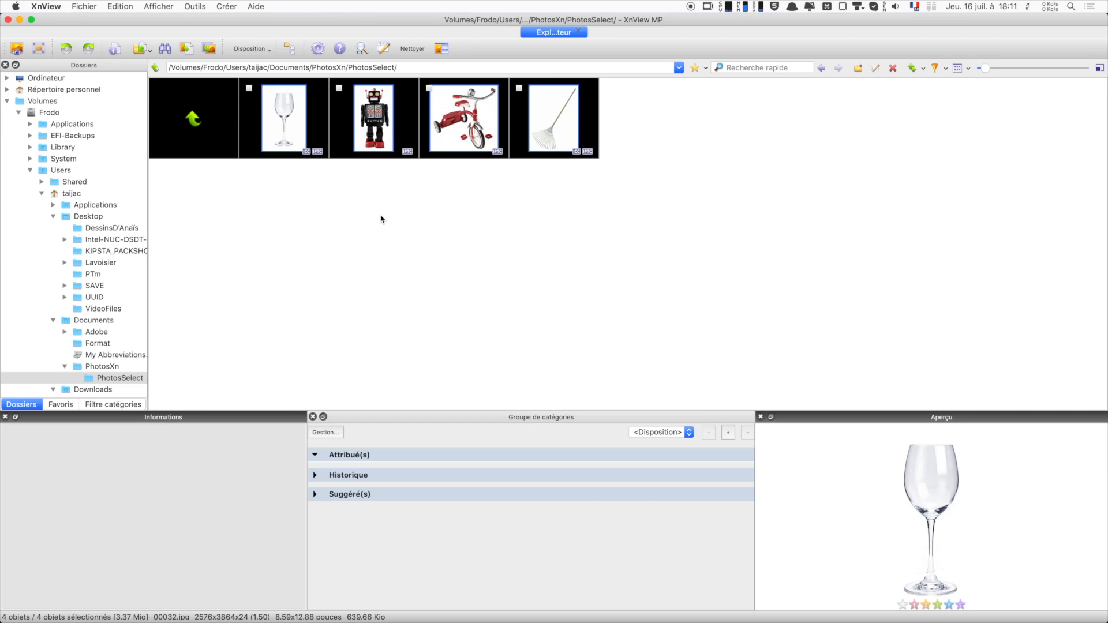
pyautogui.click(408, 254)
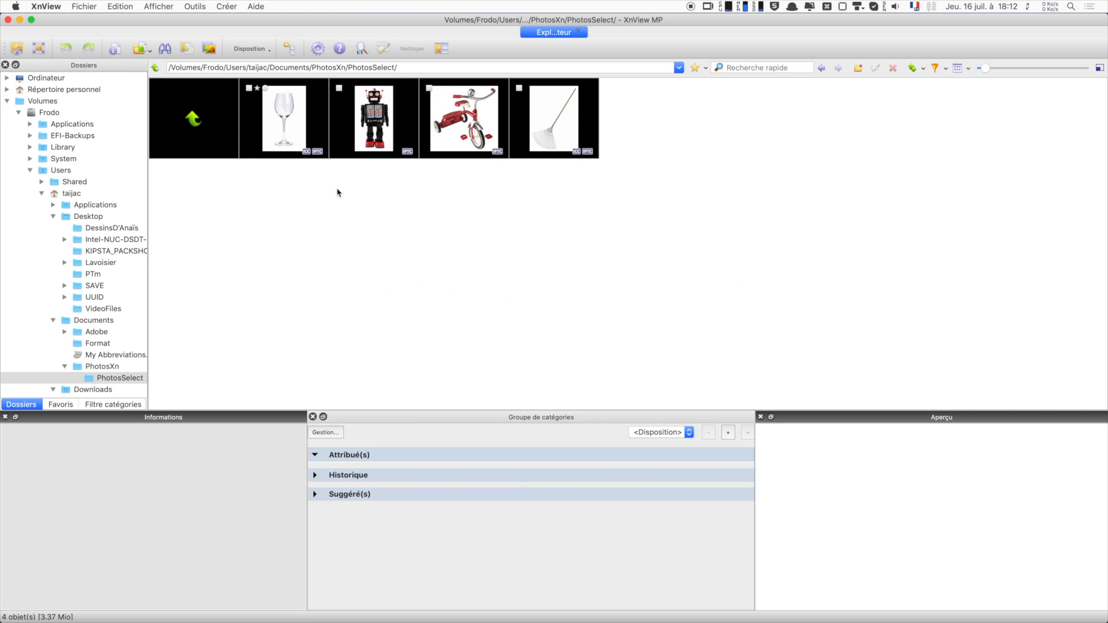
pyautogui.doubleClick(284, 118)
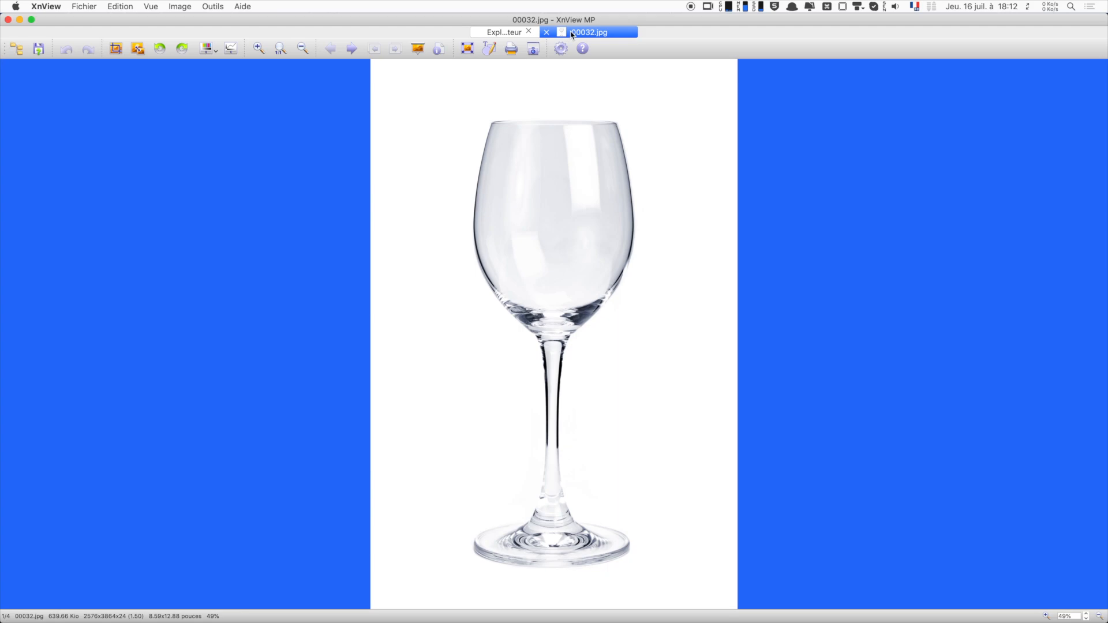
pyautogui.click(547, 33)
pyautogui.click(591, 271)
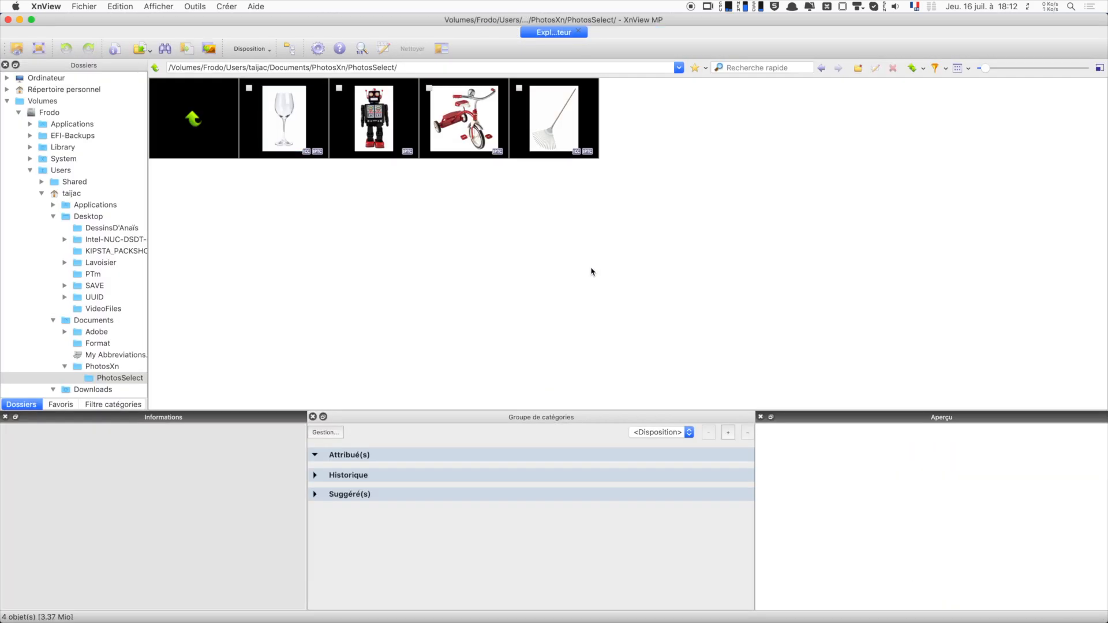
pyautogui.moveTo(758, 234); pyautogui.dragTo(326, 119)
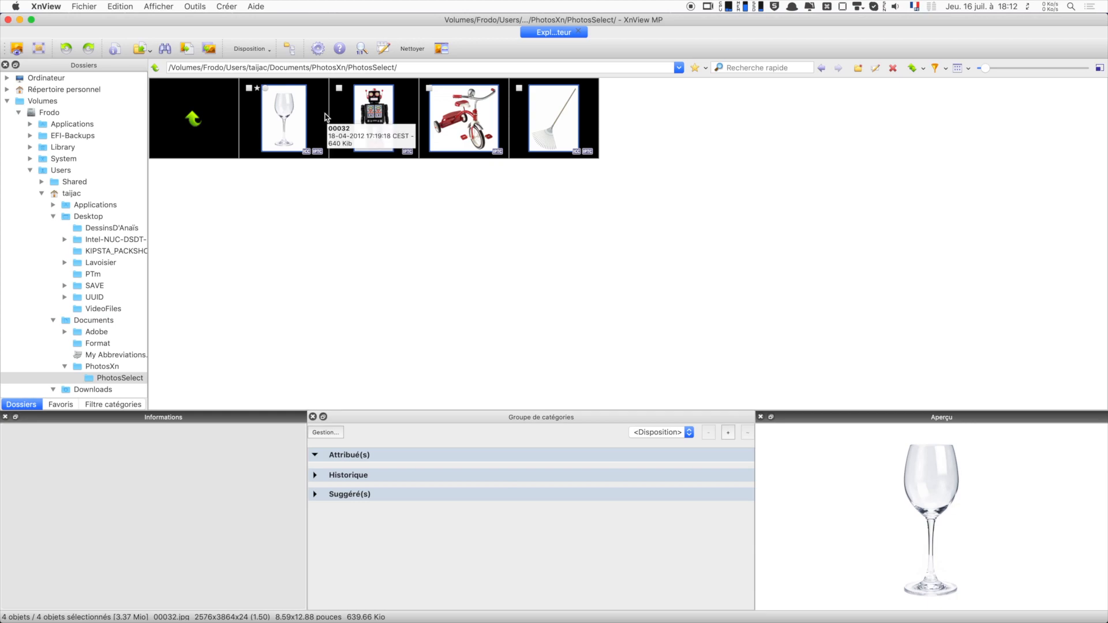
pyautogui.click(209, 49)
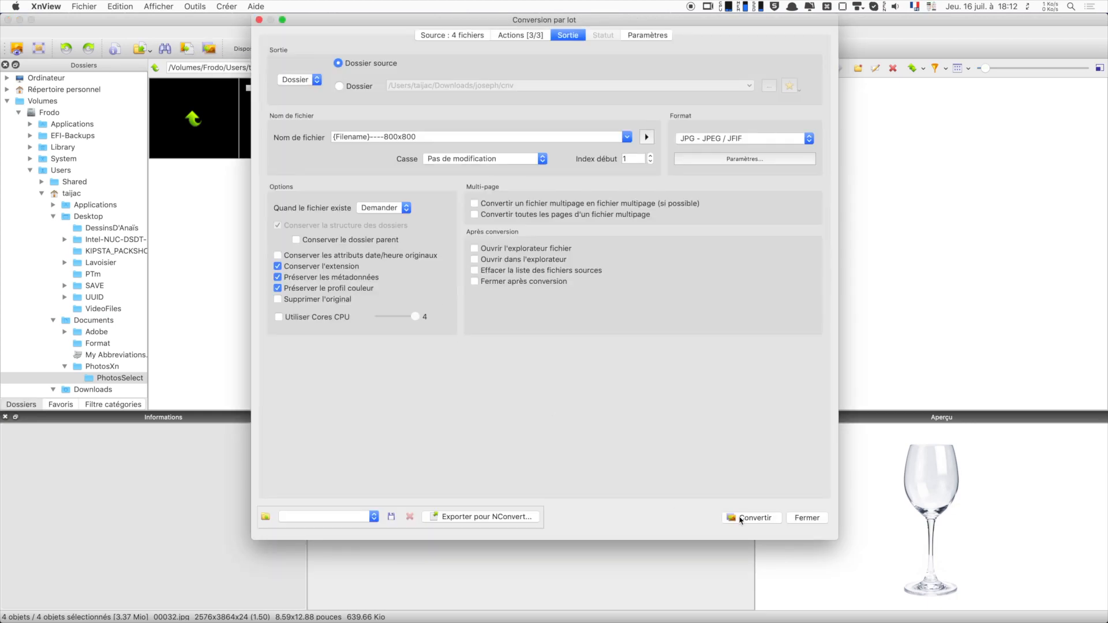
pyautogui.click(803, 519)
# Open batch processing for all four photos in the PhotosSelect folder and move its dialog lower.
pyautogui.press('super+a')
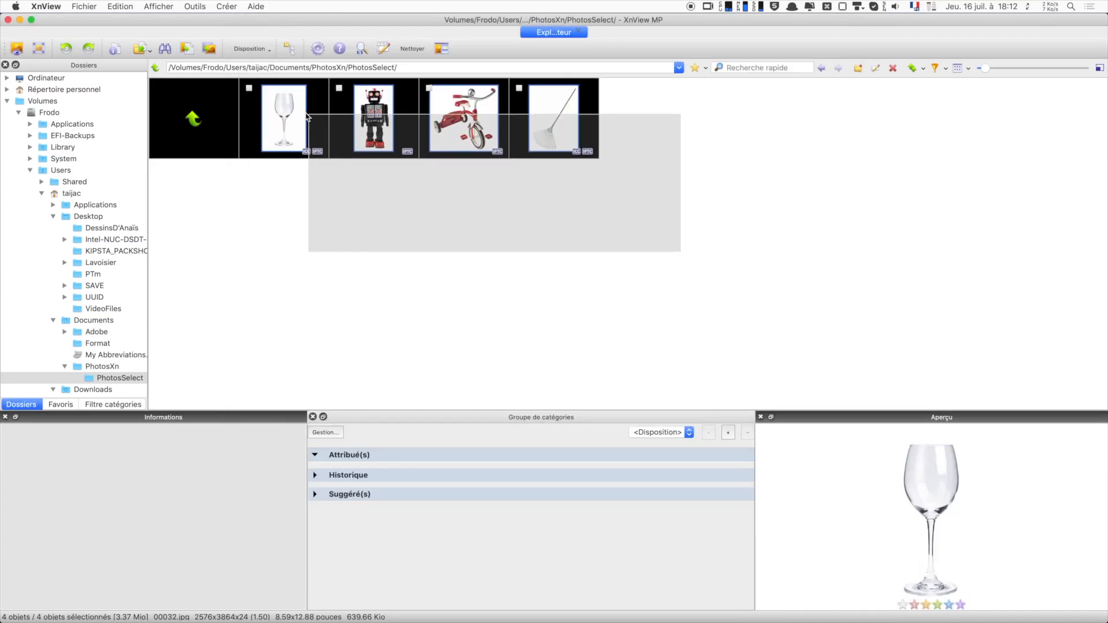
pyautogui.rightClick(307, 115)
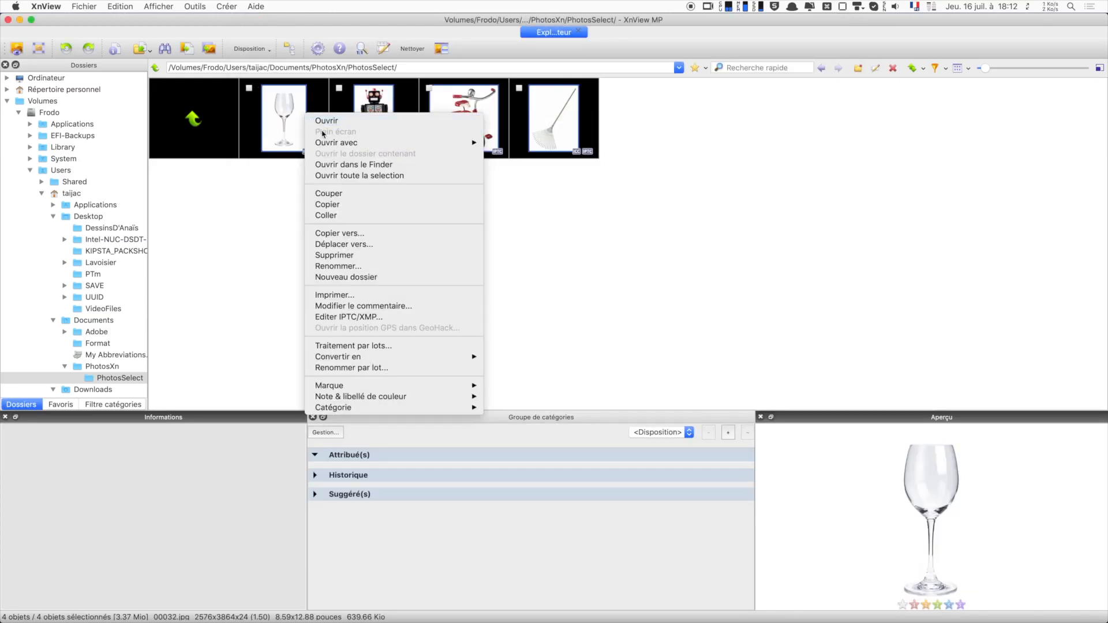
pyautogui.click(441, 349)
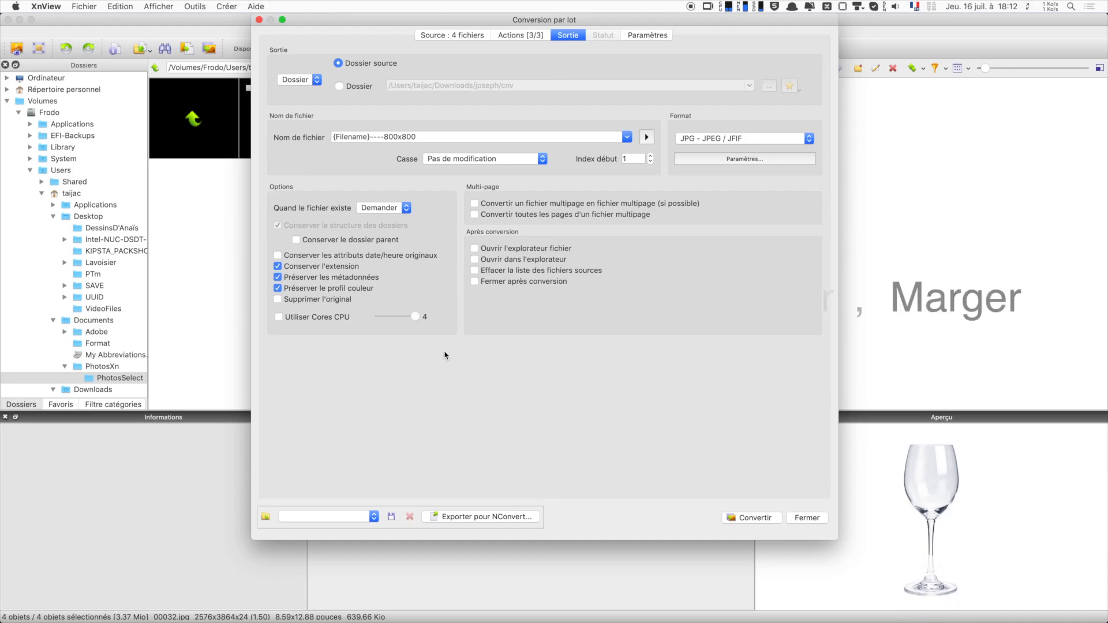
pyautogui.moveTo(534, 22); pyautogui.dragTo(535, 49)
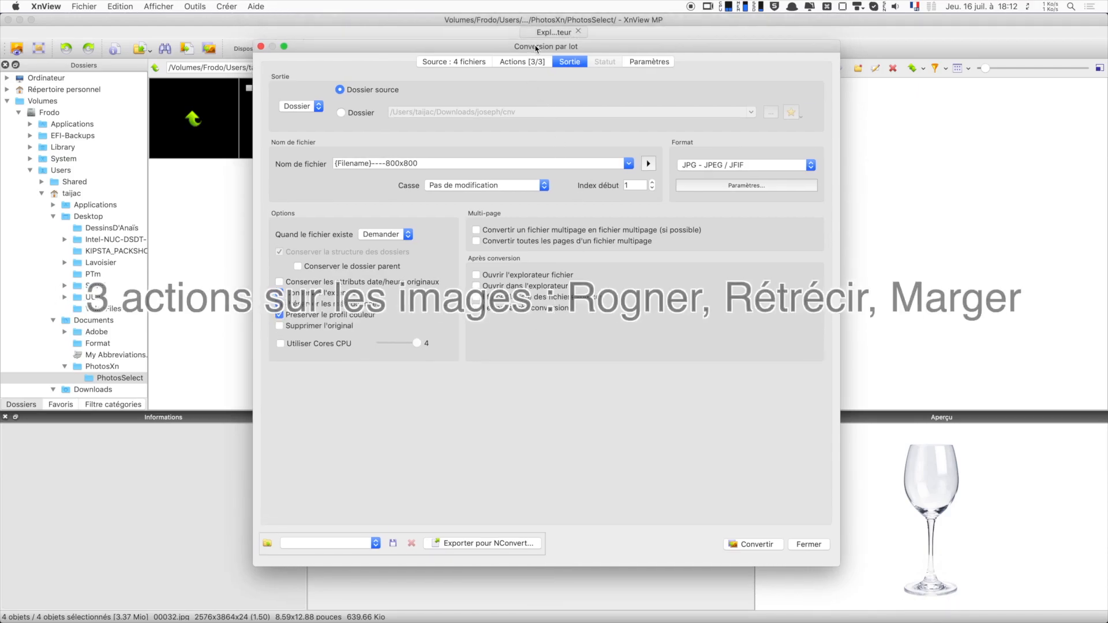
pyautogui.moveTo(452, 52)
pyautogui.mouseDown()
pyautogui.moveTo(669, 152)
pyautogui.moveTo(446, 239)
pyautogui.moveTo(471, 68)
pyautogui.moveTo(449, 61)
pyautogui.mouseUp()
# Review the batch's source files, its configured actions and its output settings.
pyautogui.click(456, 70)
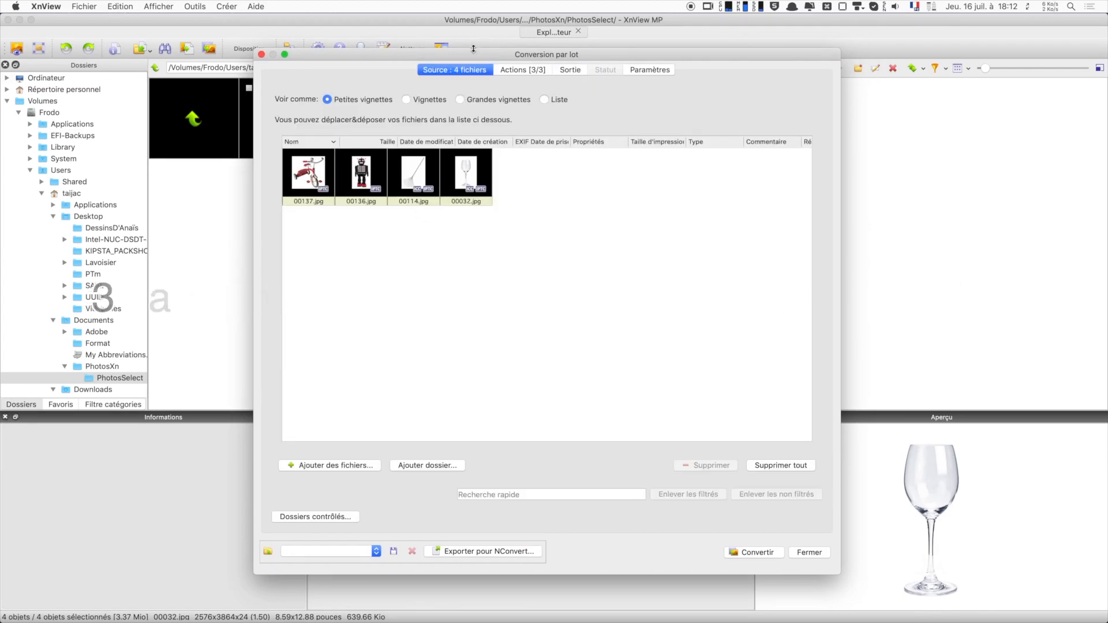
pyautogui.click(522, 69)
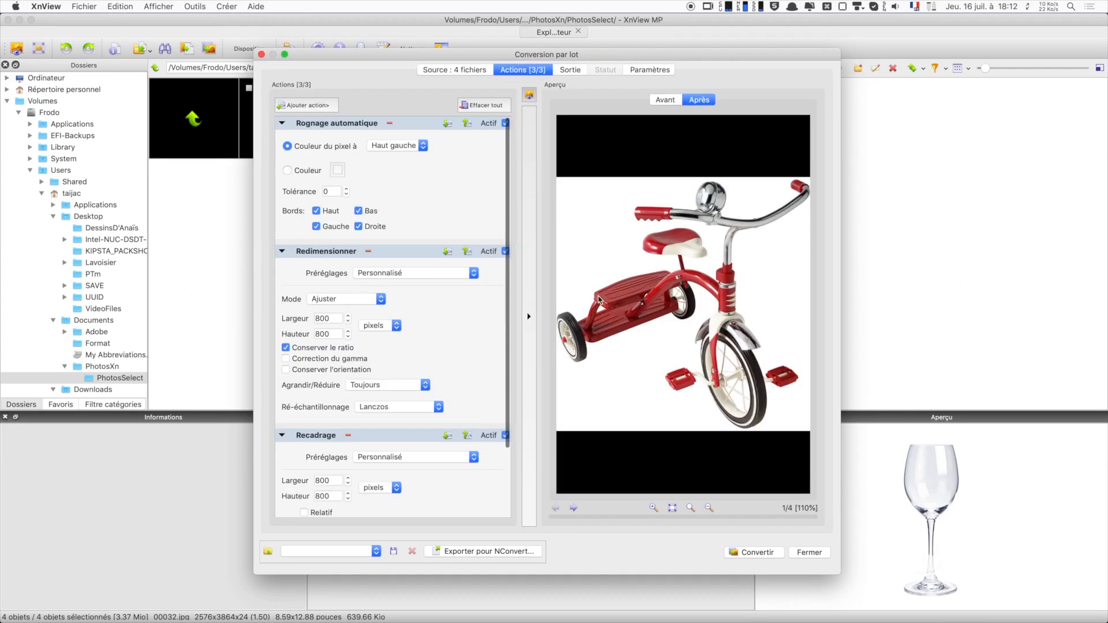
pyautogui.click(575, 71)
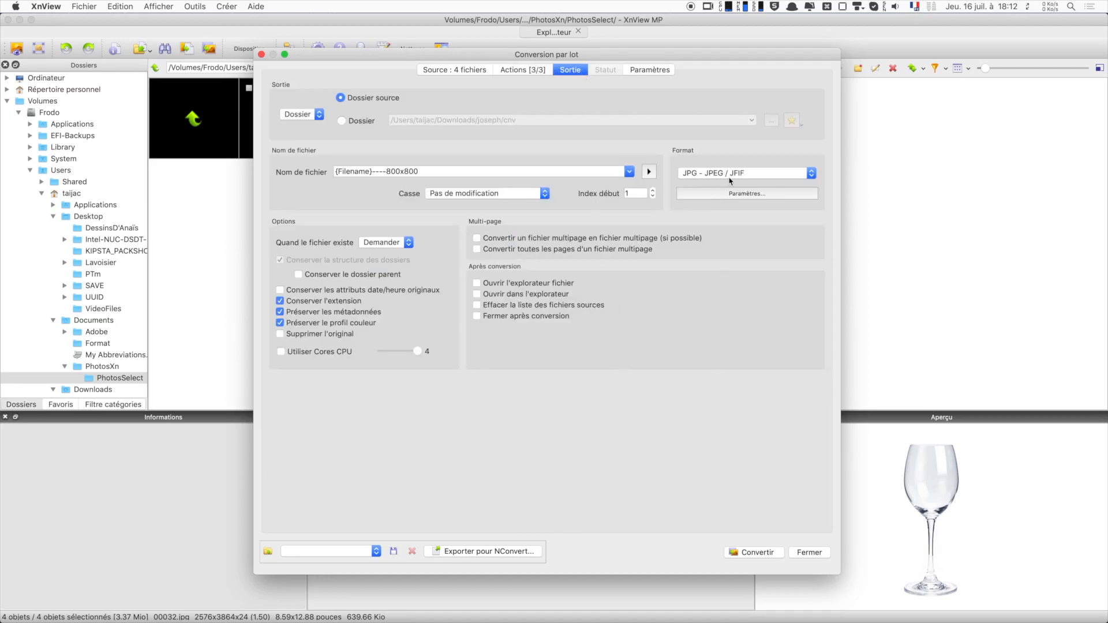
pyautogui.click(540, 70)
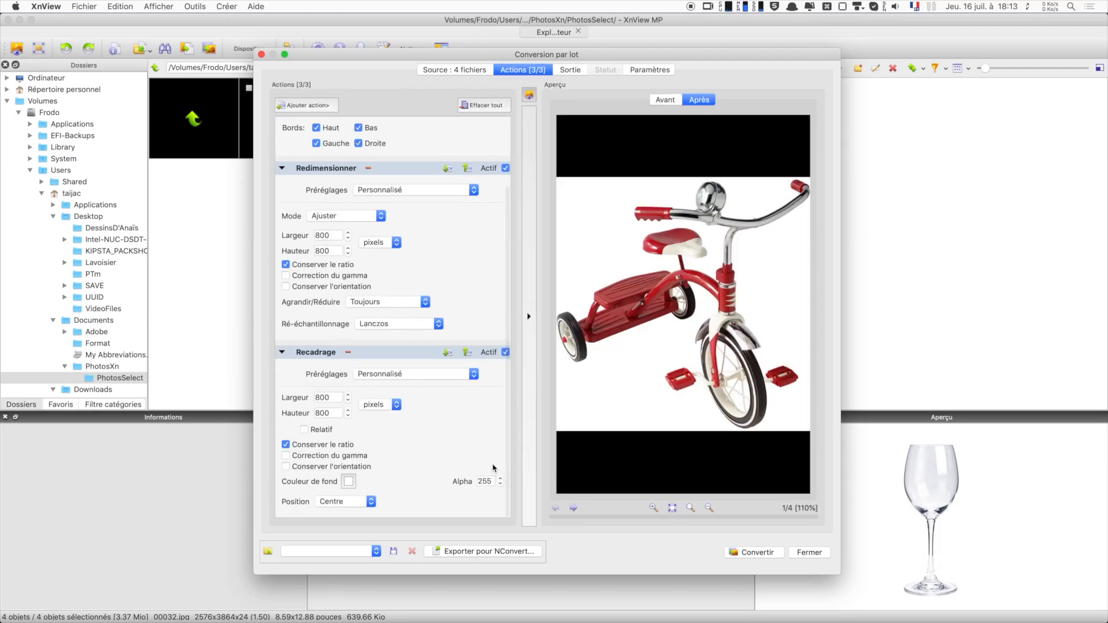
# Deactivate the Recadrage, Redimensionner and Rognage automatique actions of the batch.
pyautogui.scroll(-3, 513, 223)
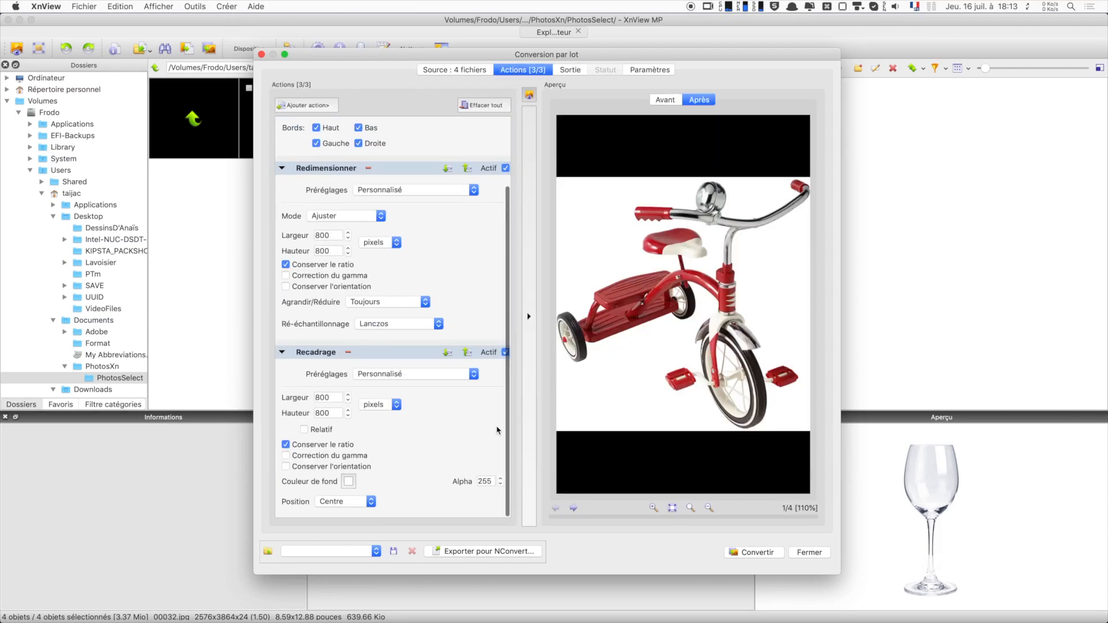
pyautogui.click(505, 168)
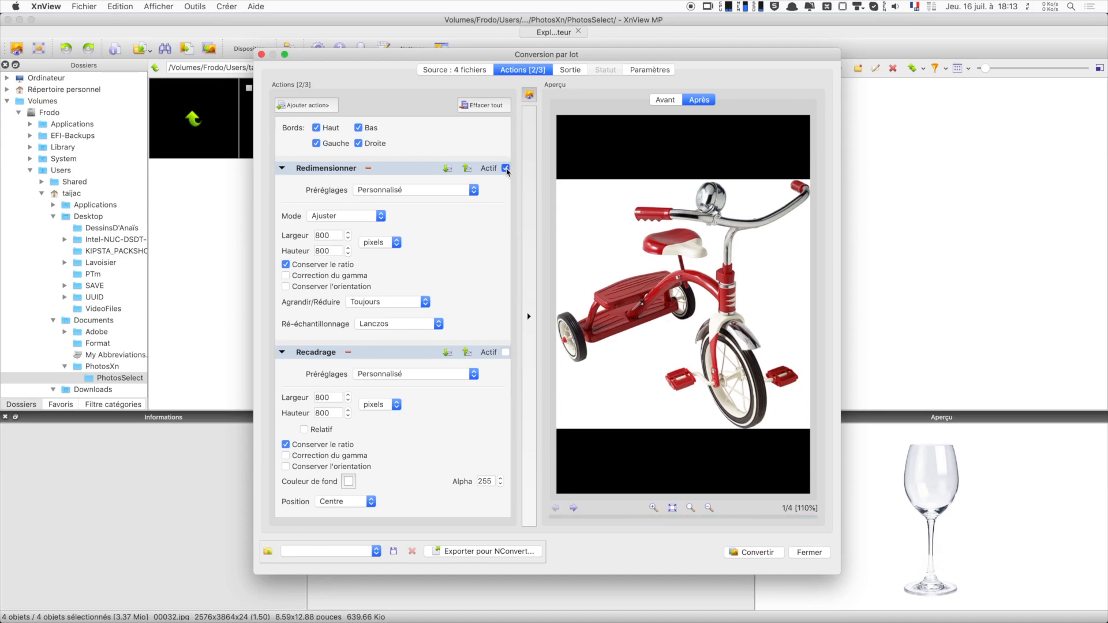
pyautogui.scroll(3, 500, 176)
pyautogui.click(506, 123)
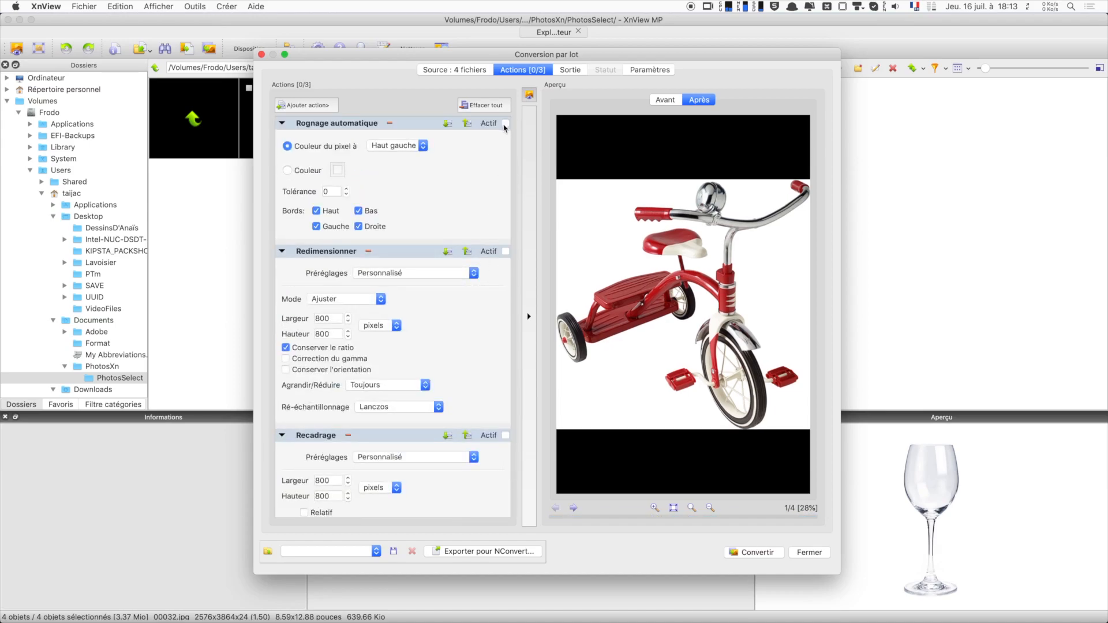
pyautogui.scroll(-3, 494, 430)
pyautogui.scroll(3, 495, 429)
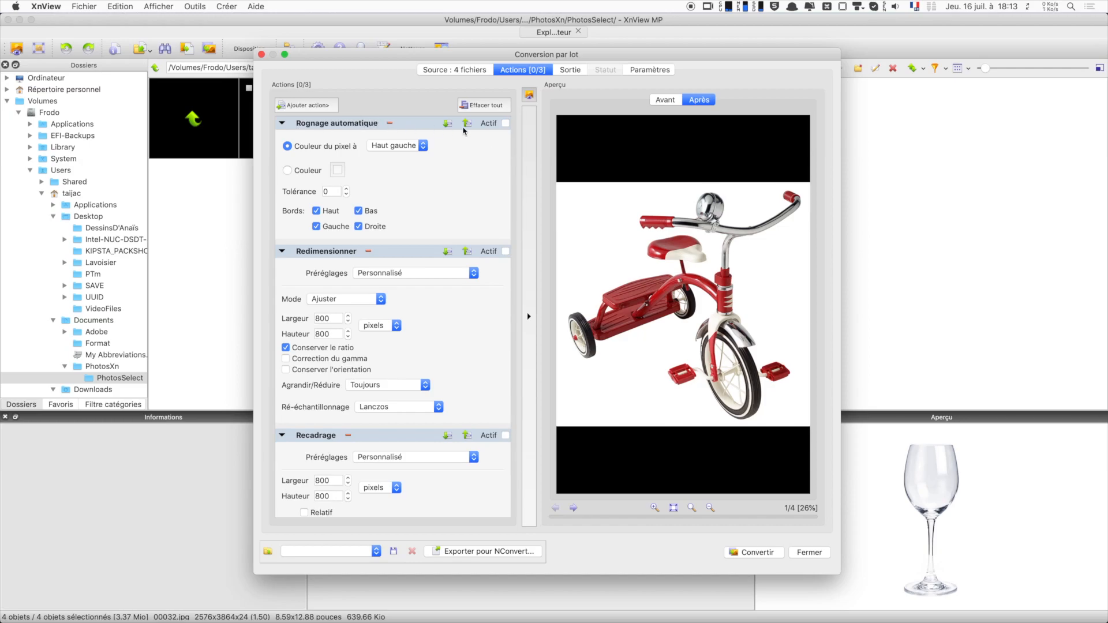
# Activate the Rognage automatique action and look through the image actions that can be added.
pyautogui.click(505, 124)
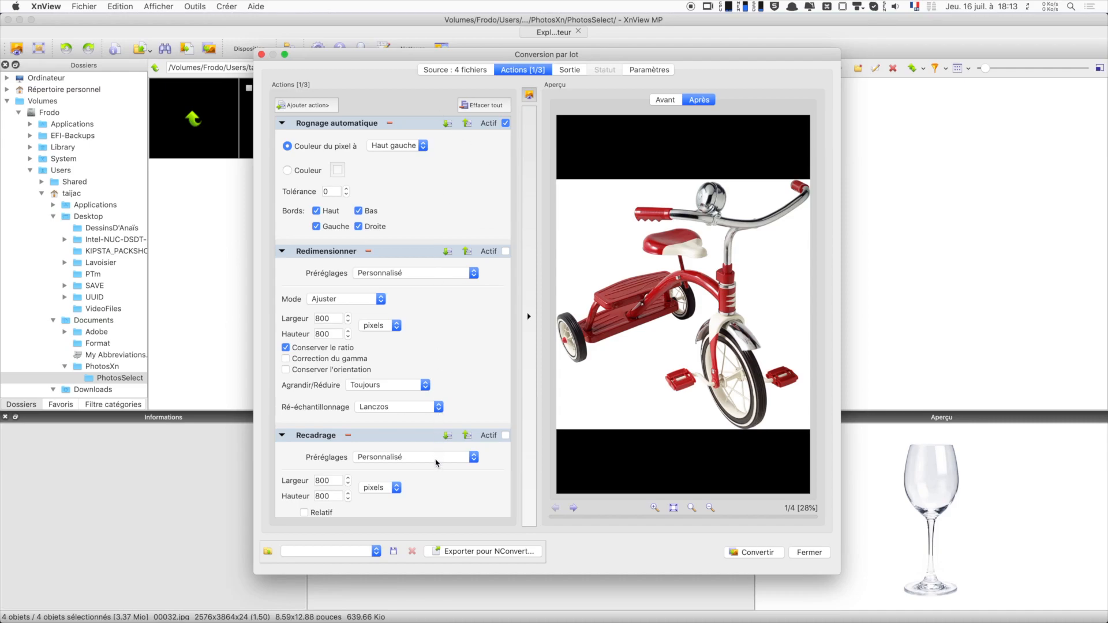
pyautogui.click(312, 107)
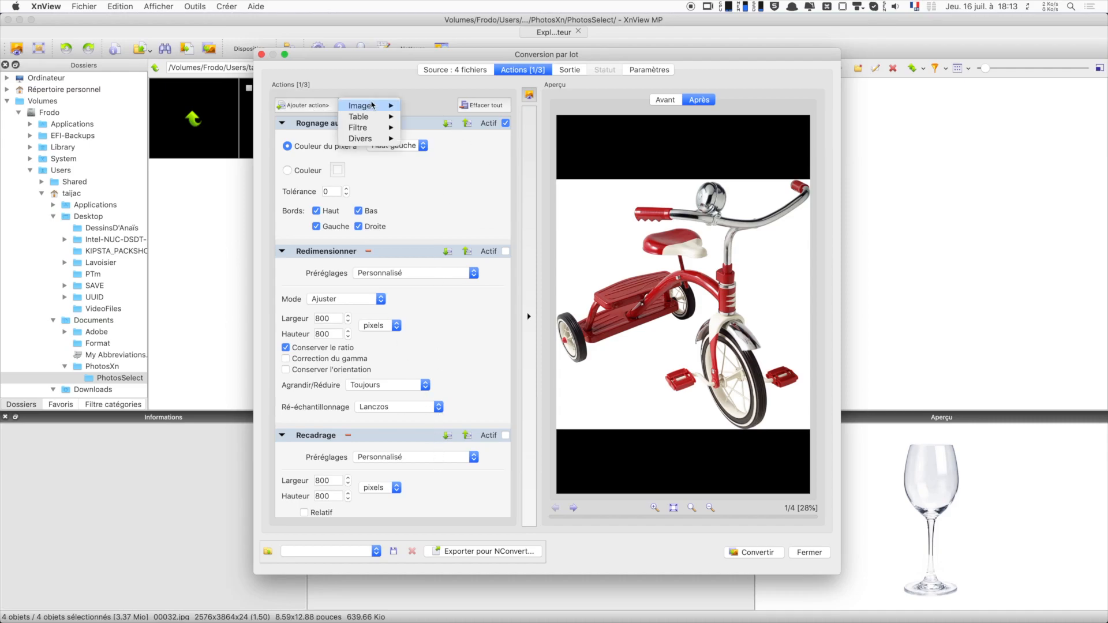
pyautogui.moveTo(374, 105)
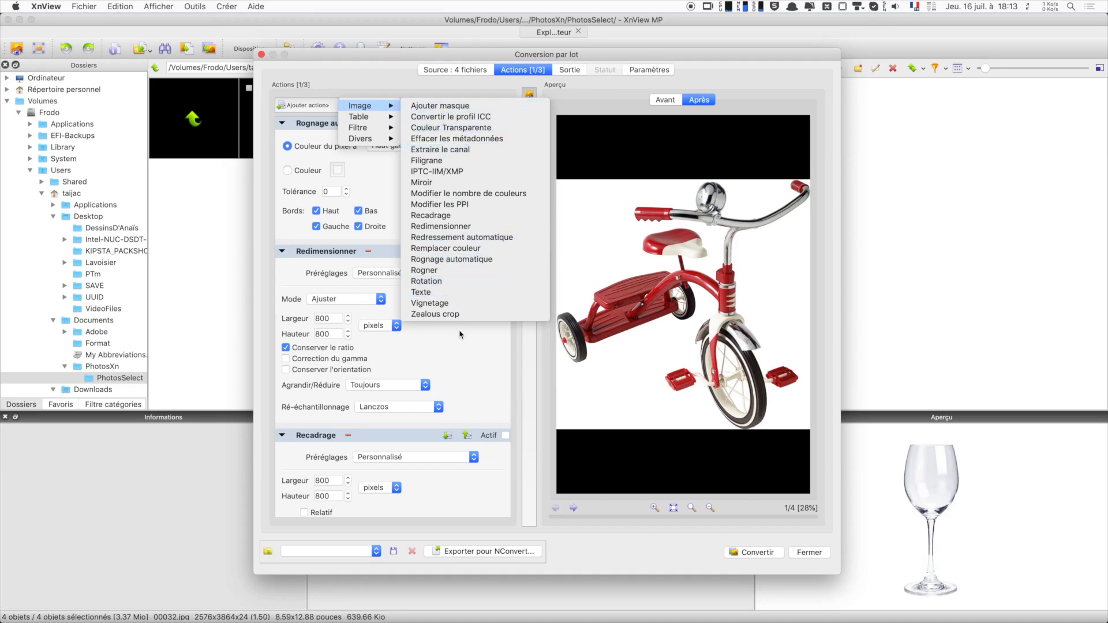
pyautogui.click(467, 354)
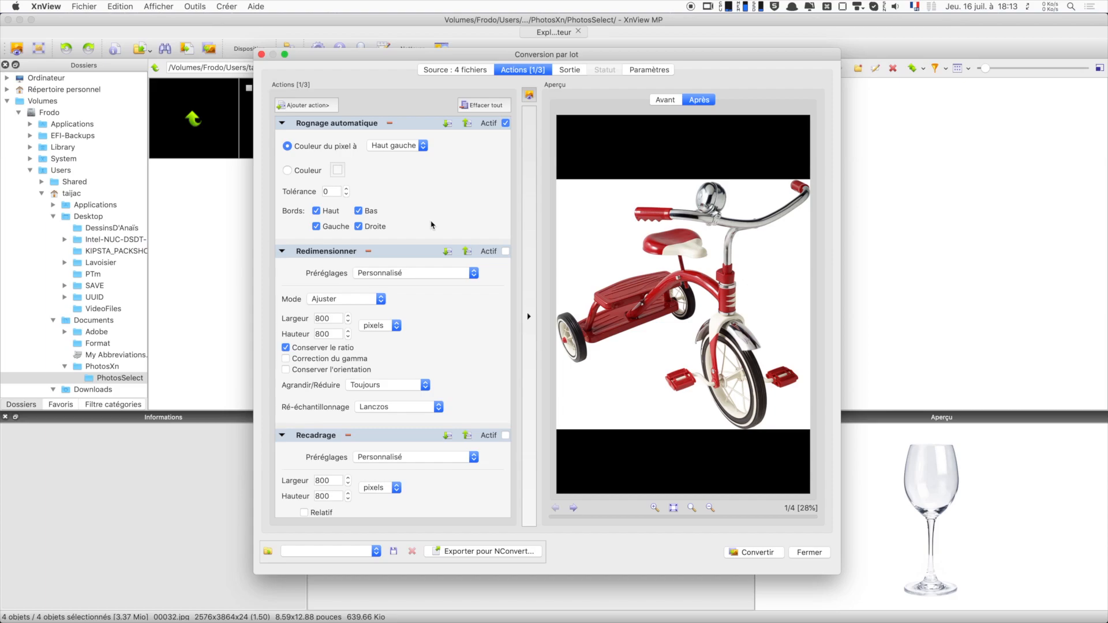
pyautogui.scroll(-3, 425, 266)
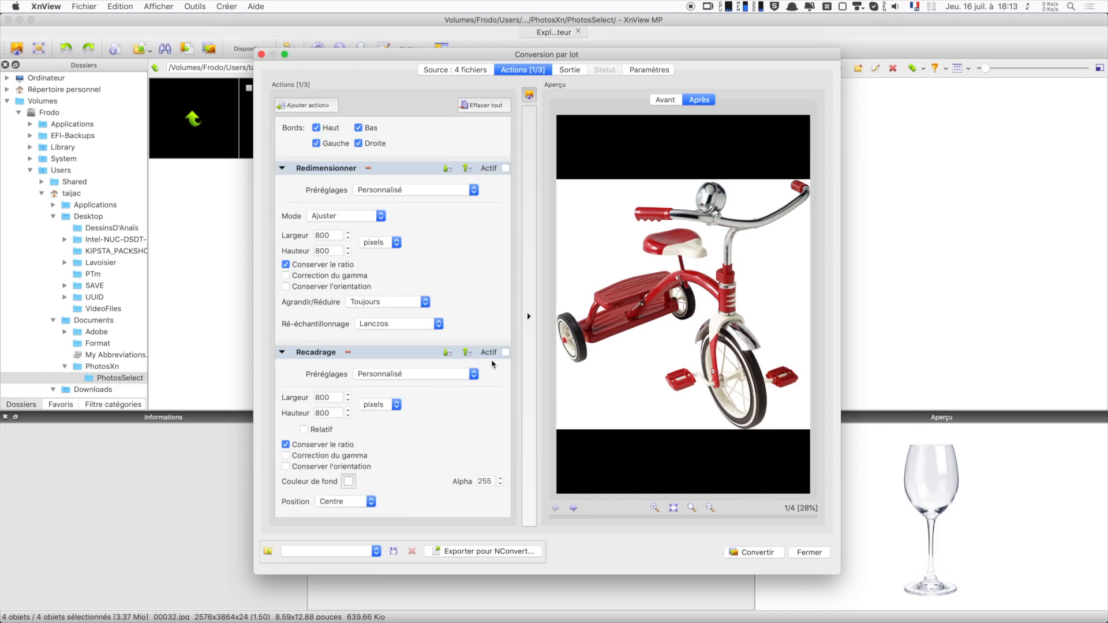
# Add an Extraire le canal action to the batch and remove it again.
pyautogui.click(320, 106)
pyautogui.moveTo(363, 106)
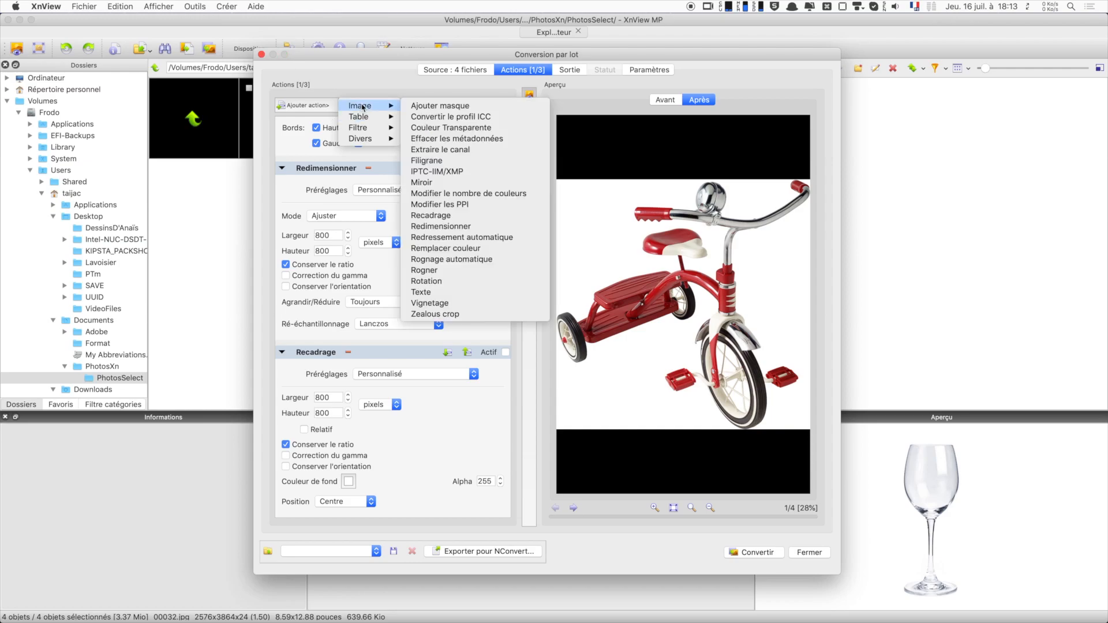
pyautogui.click(438, 150)
pyautogui.scroll(-3, 387, 369)
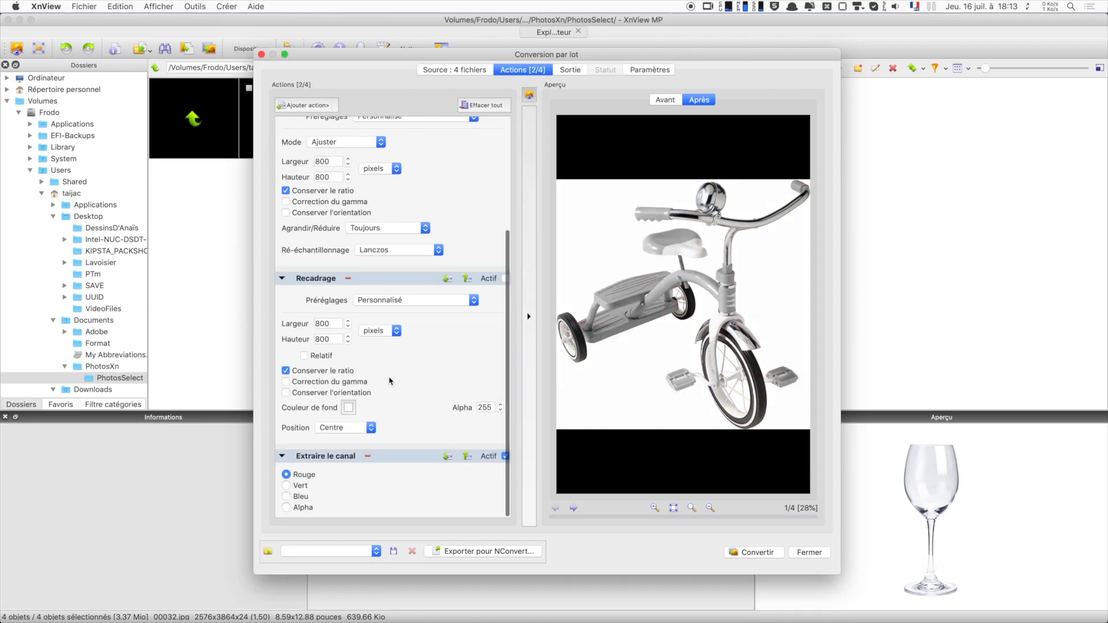
pyautogui.click(366, 456)
pyautogui.scroll(3, 465, 449)
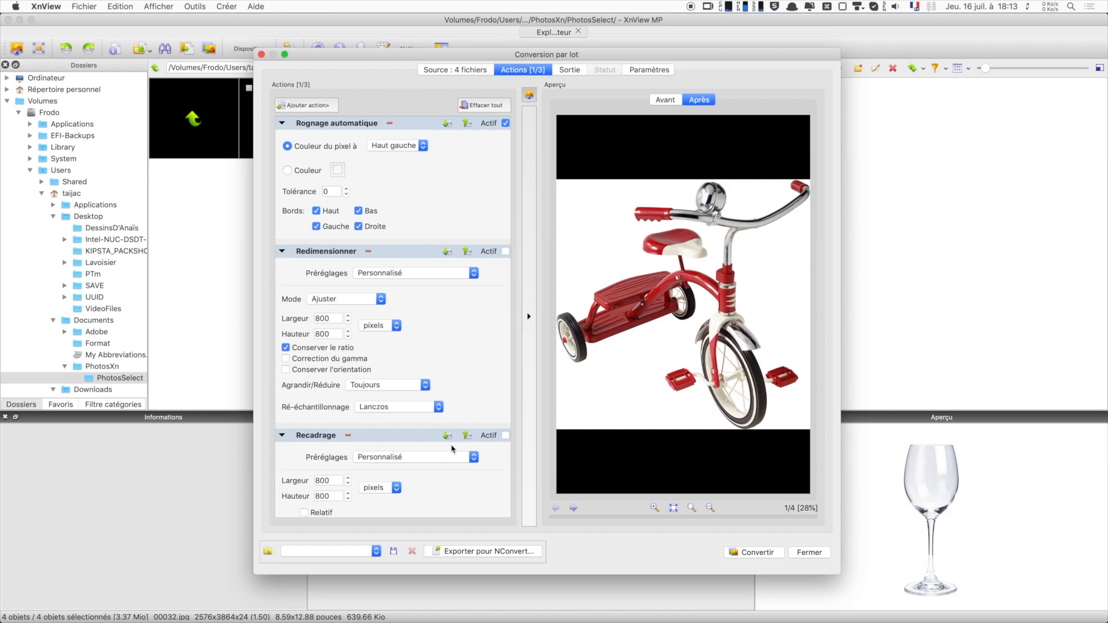
# Zoom out the tricycle preview to show its edges and deactivate Rognage automatique for comparison.
pyautogui.click(709, 508)
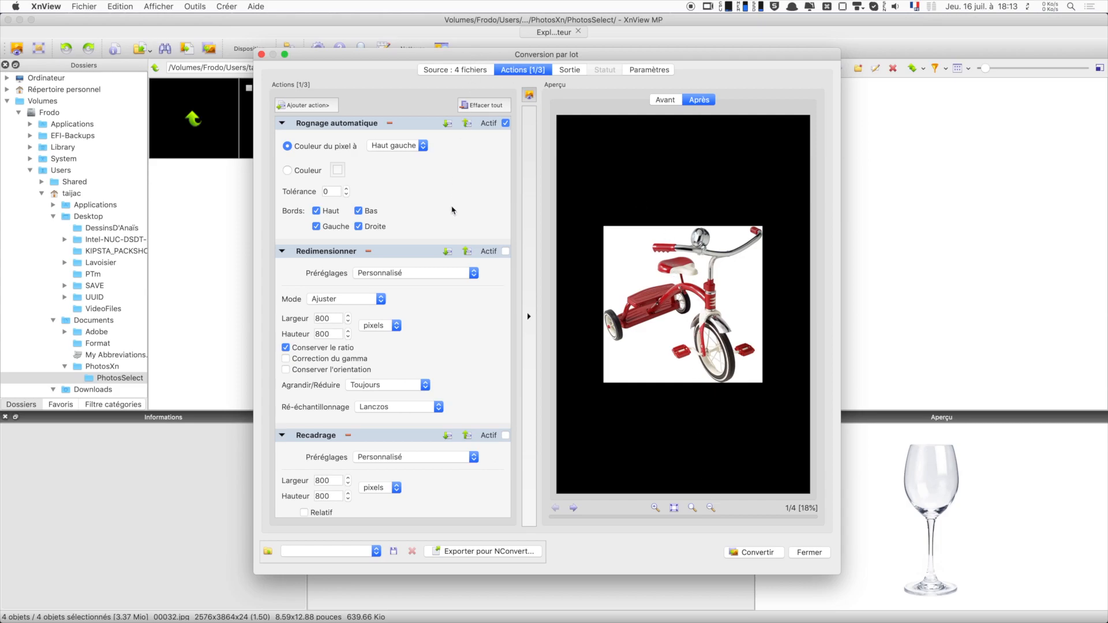
pyautogui.click(506, 124)
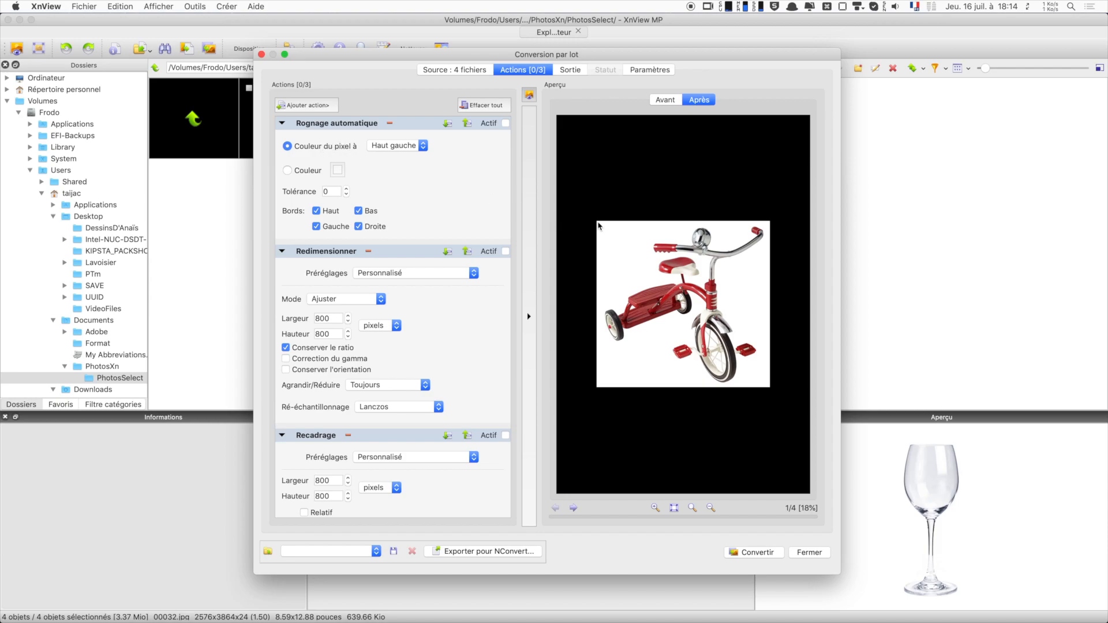
# Try Rognage automatique with the Couleur option set to white, switching the action on and off to compare.
pyautogui.click(311, 172)
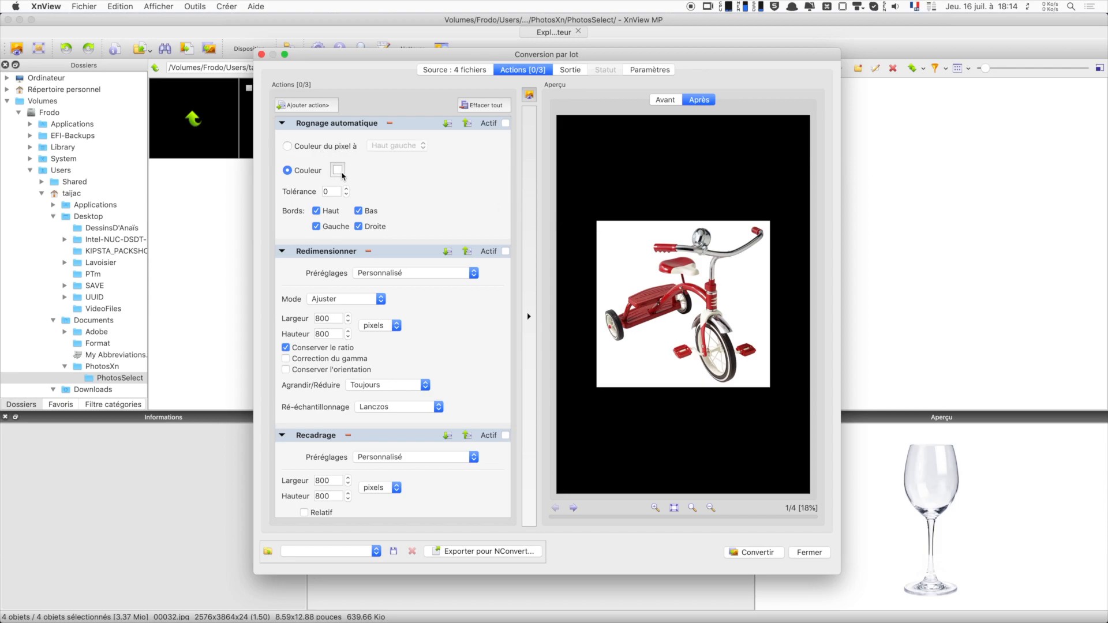
pyautogui.click(338, 172)
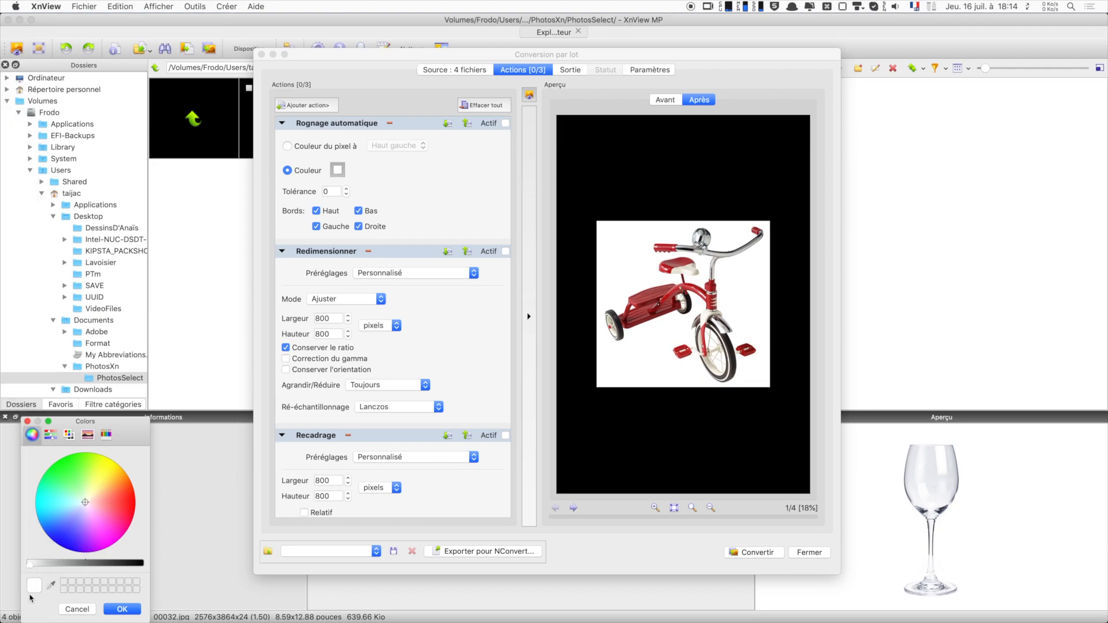
pyautogui.click(119, 609)
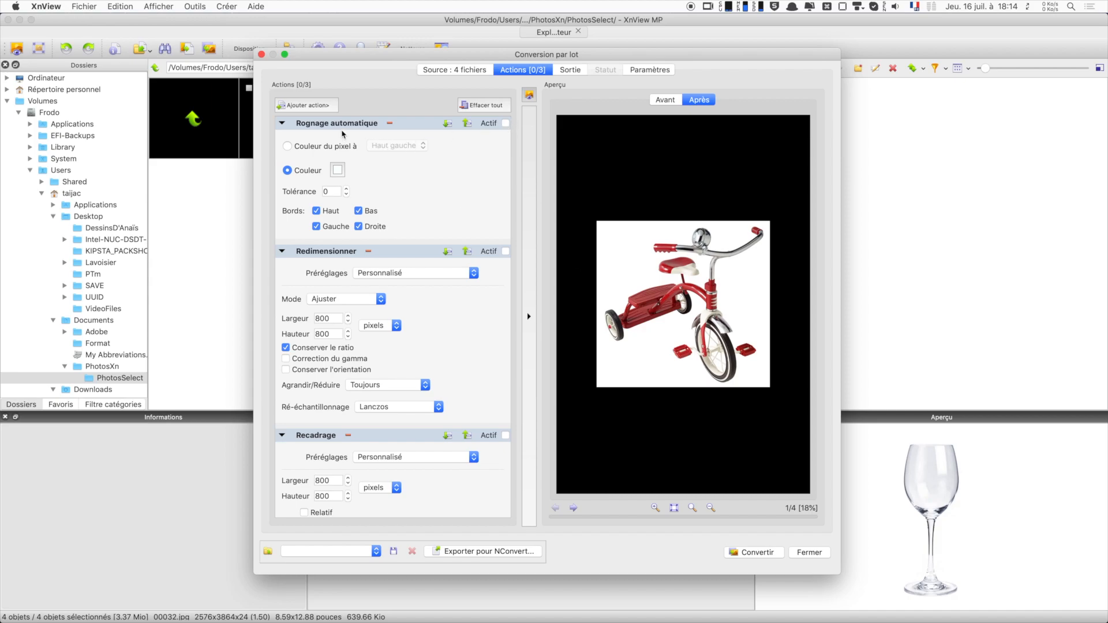
pyautogui.click(508, 123)
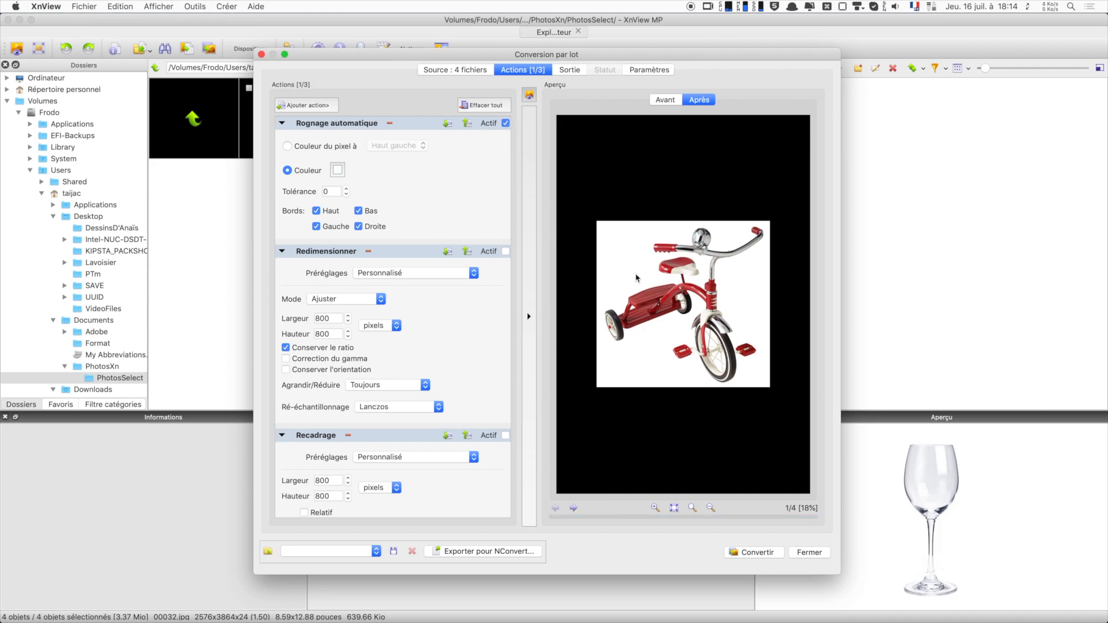
pyautogui.click(507, 122)
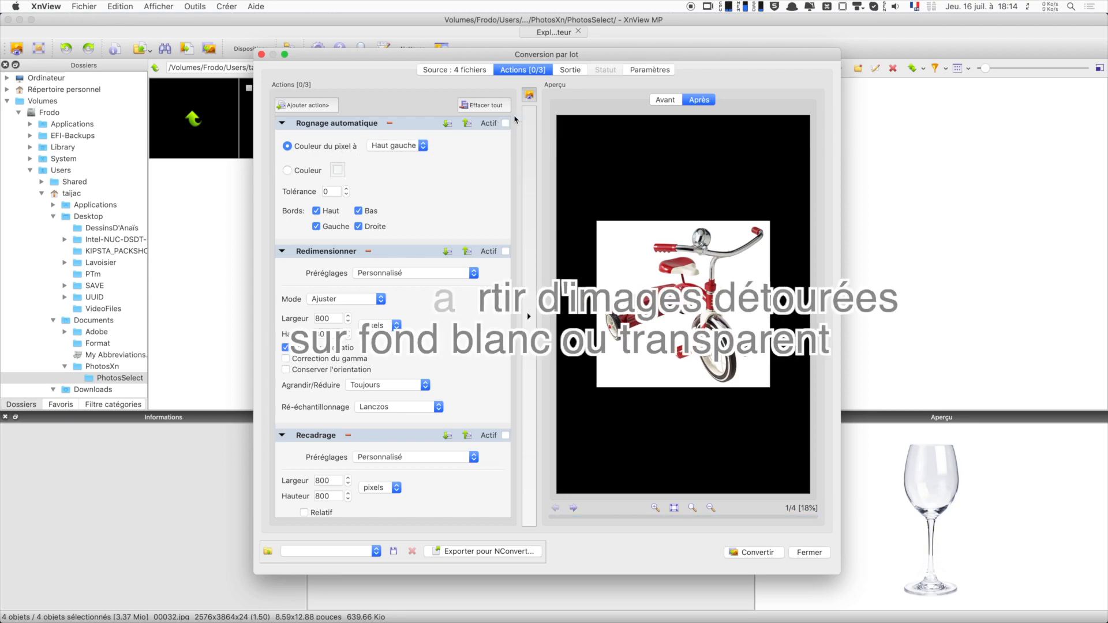
# Activate Rognage automatique based on the Haut gauche pixel colour, toggling it off and on to compare the crop on the robot photo.
pyautogui.click(508, 123)
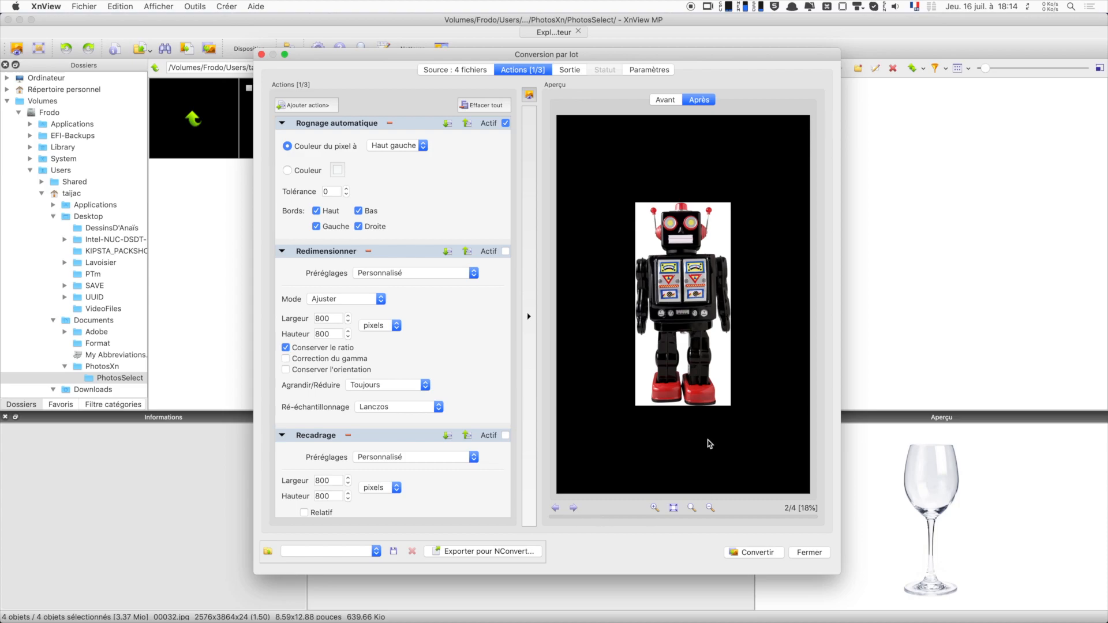
pyautogui.click(504, 123)
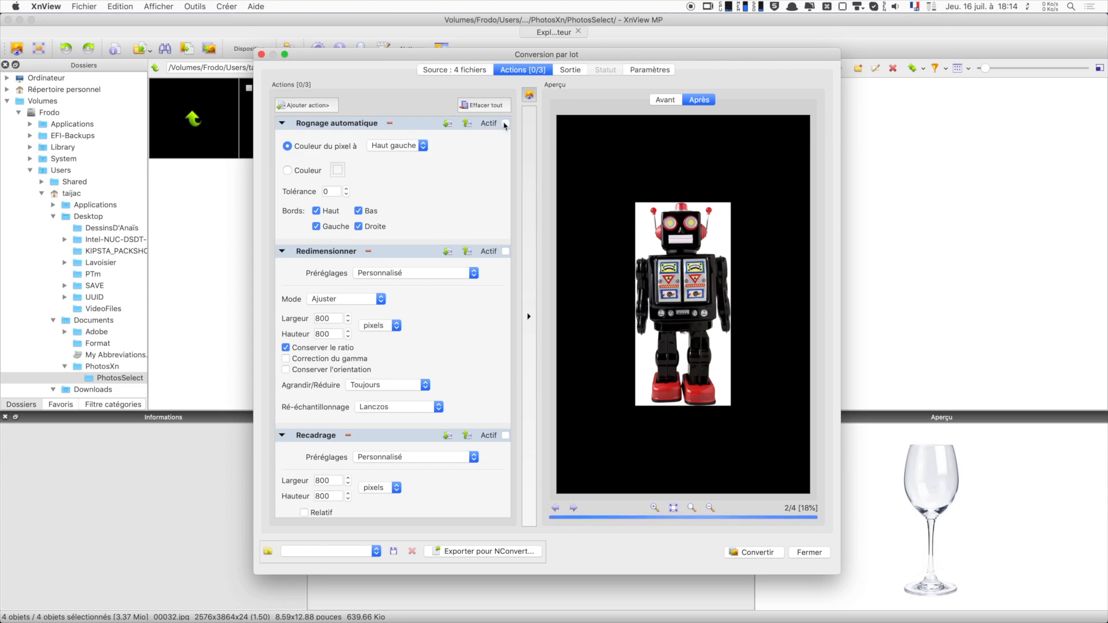
pyautogui.click(504, 124)
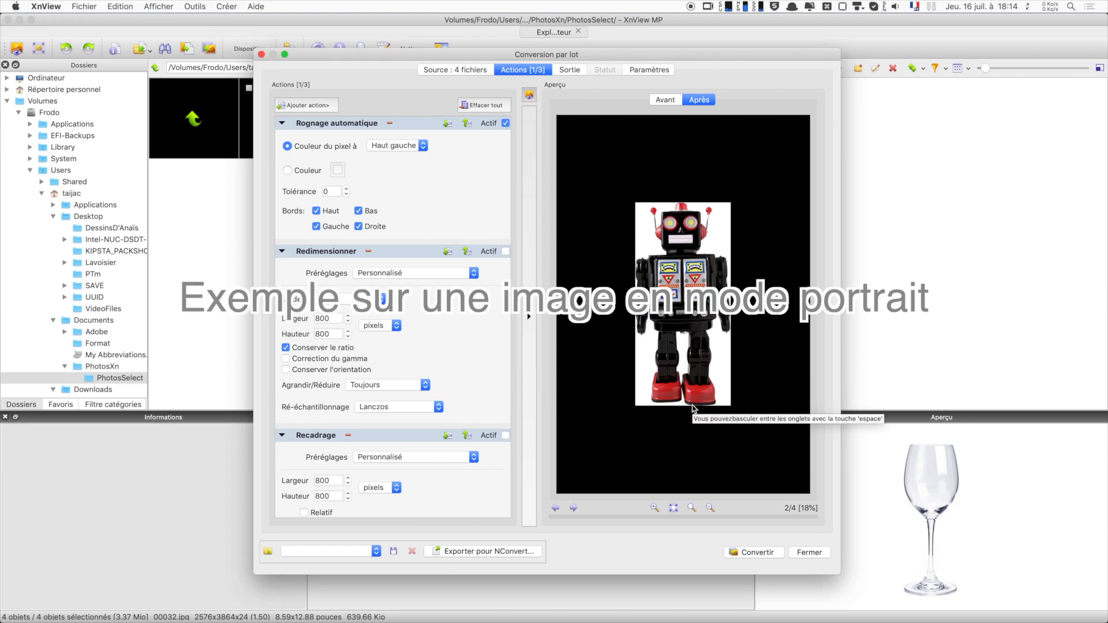
# Activate Redimensionner at 800 x 800 pixels with Conserver le ratio enabled, and activate Recadrage at 800 x 800 pixels to add a margin.
pyautogui.click(505, 252)
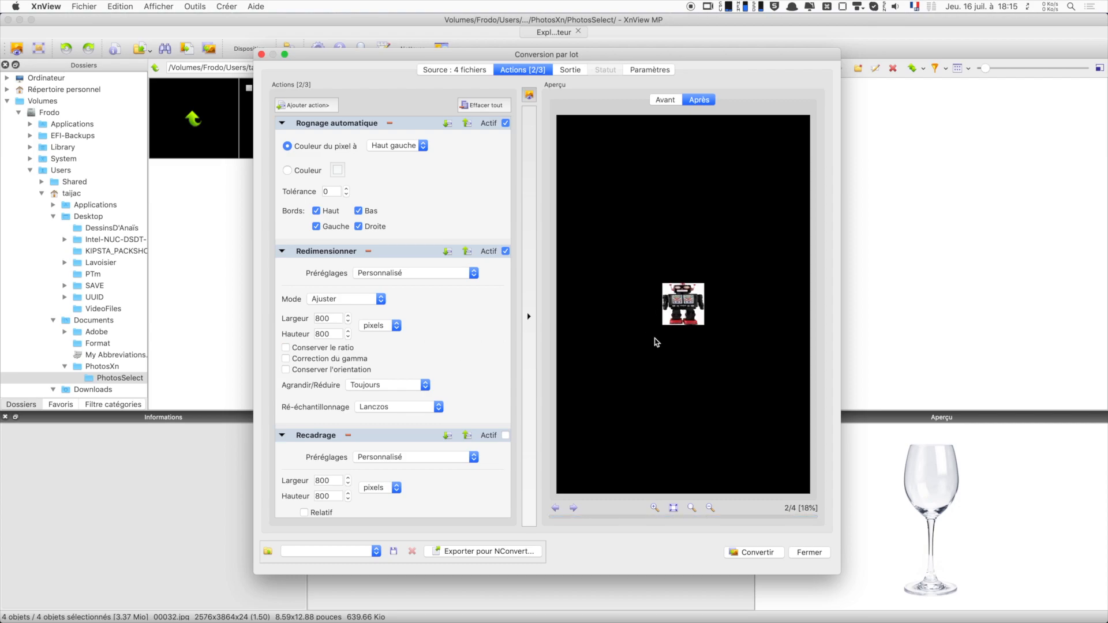
pyautogui.click(654, 508)
pyautogui.click(654, 508)
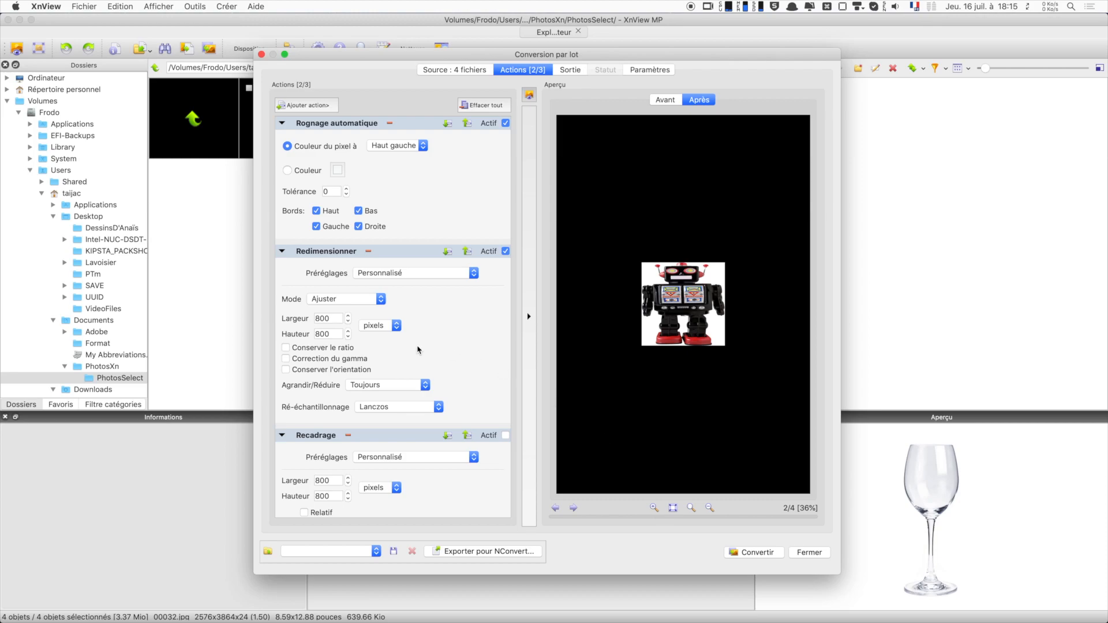
pyautogui.click(311, 349)
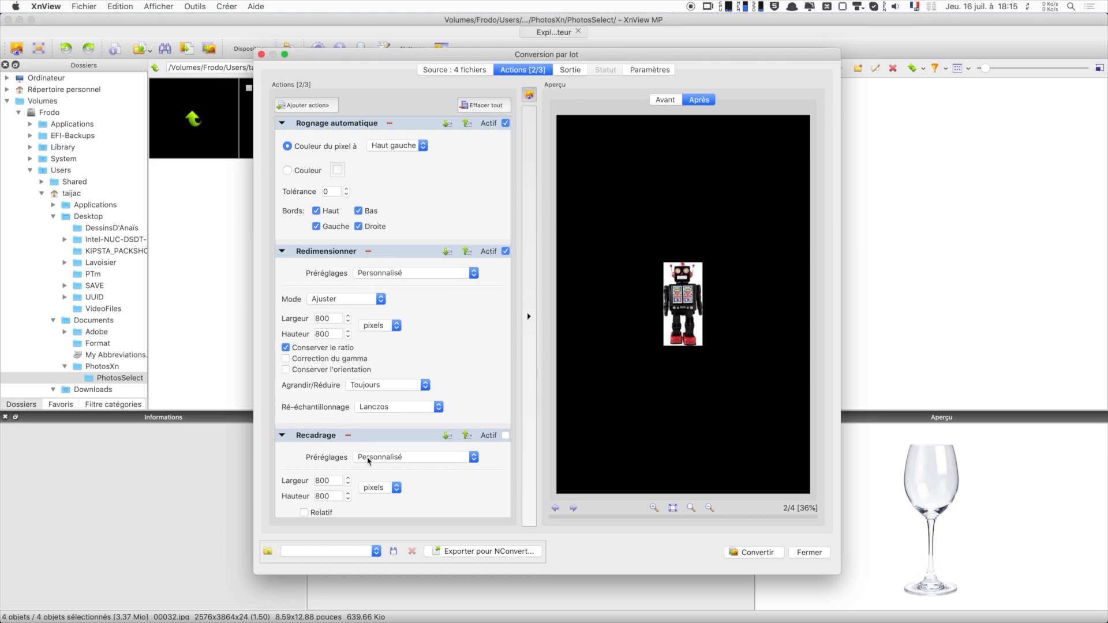
pyautogui.scroll(-3, 402, 445)
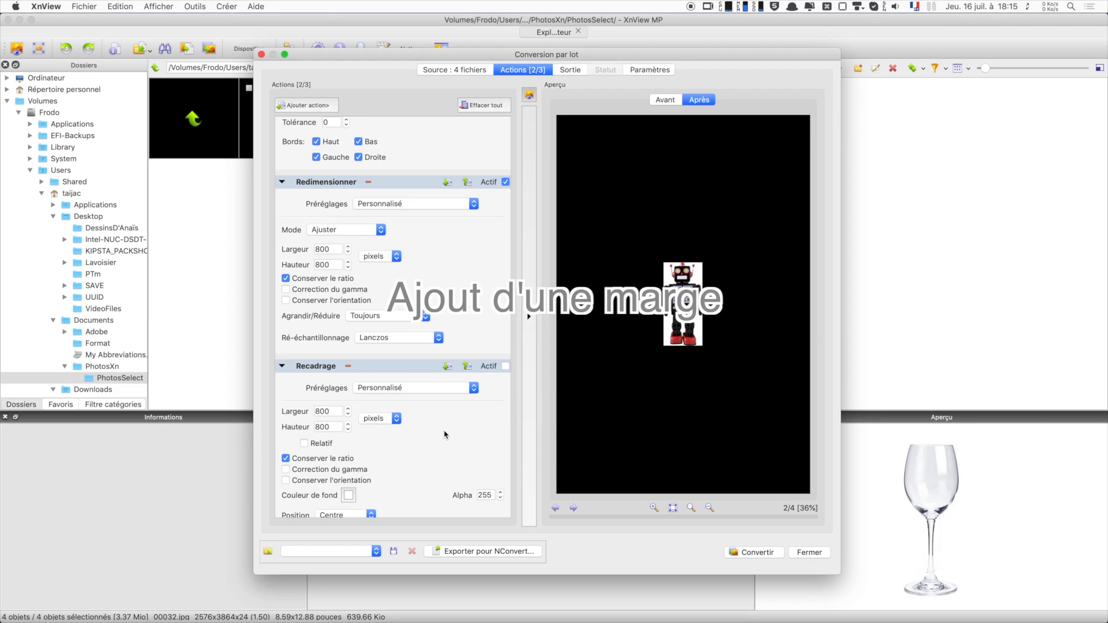
pyautogui.click(505, 366)
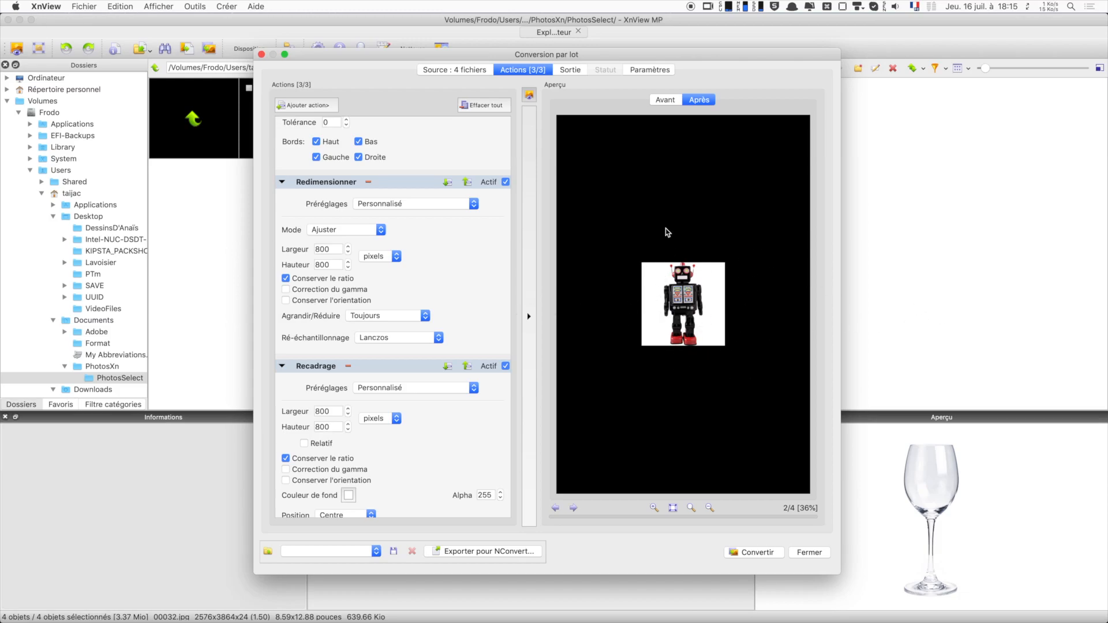
# Review the output format choices, the JPEG writing settings and the Supprimer l'original option without changing them.
pyautogui.click(570, 70)
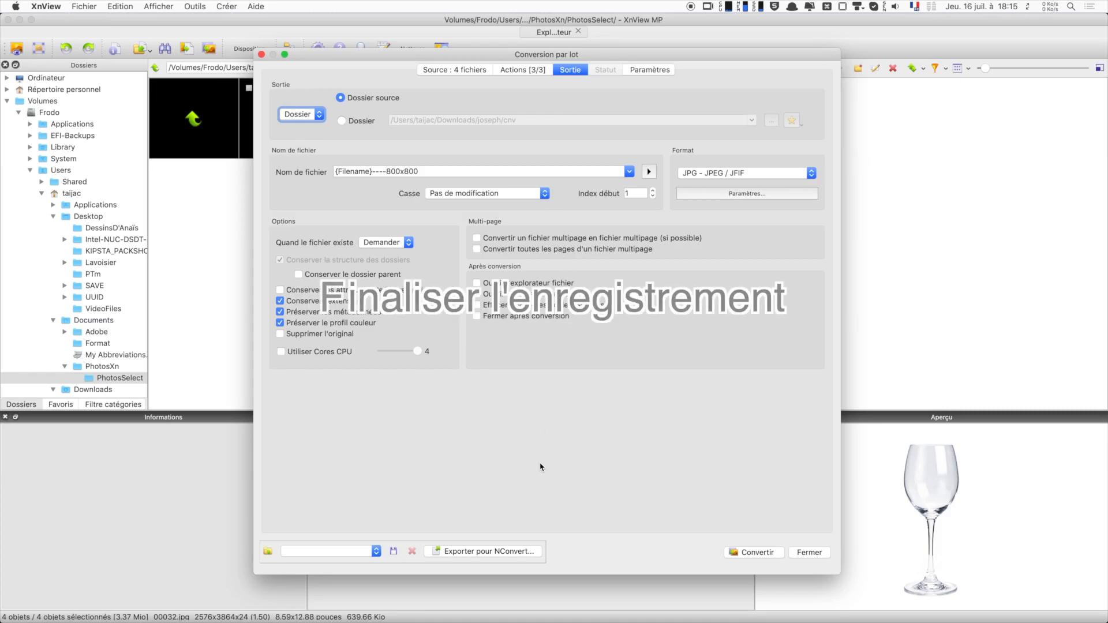
pyautogui.click(730, 171)
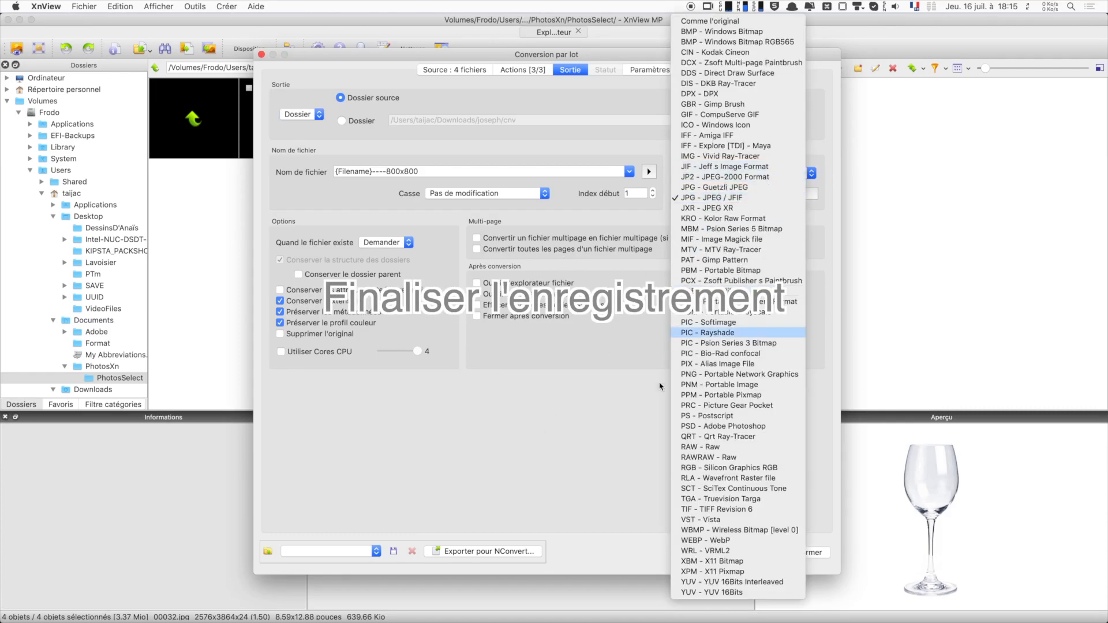
pyautogui.click(631, 483)
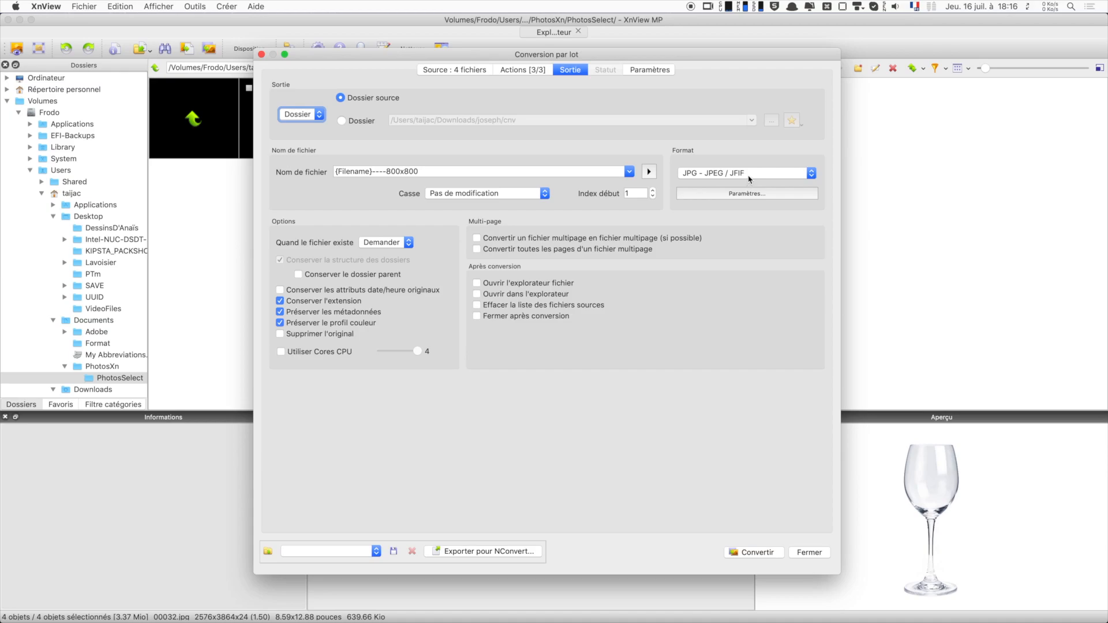
pyautogui.click(747, 193)
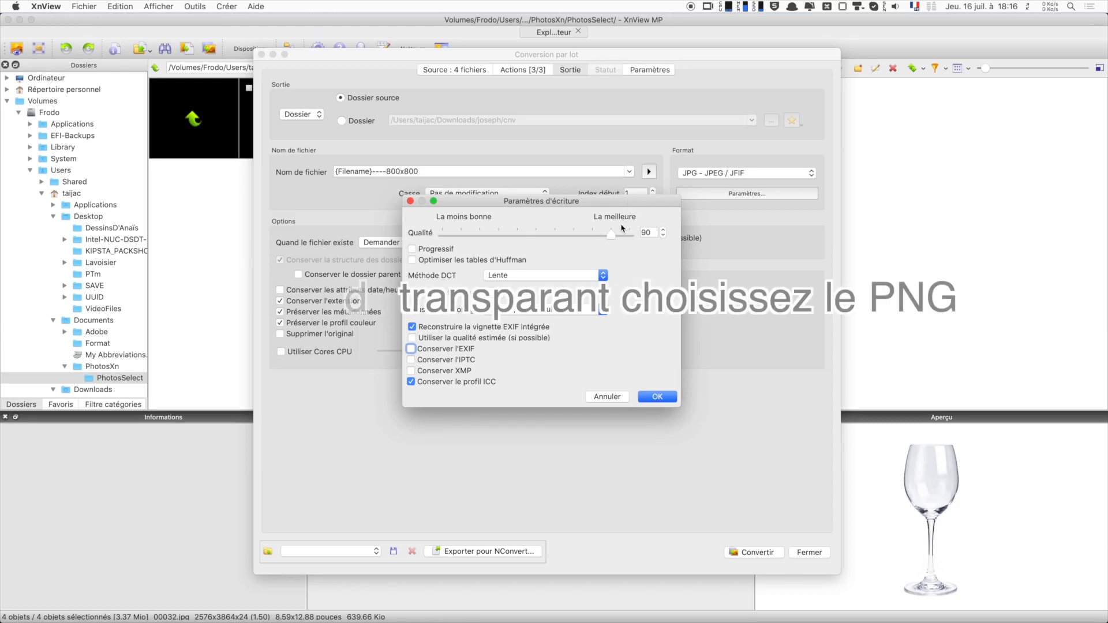
pyautogui.click(617, 398)
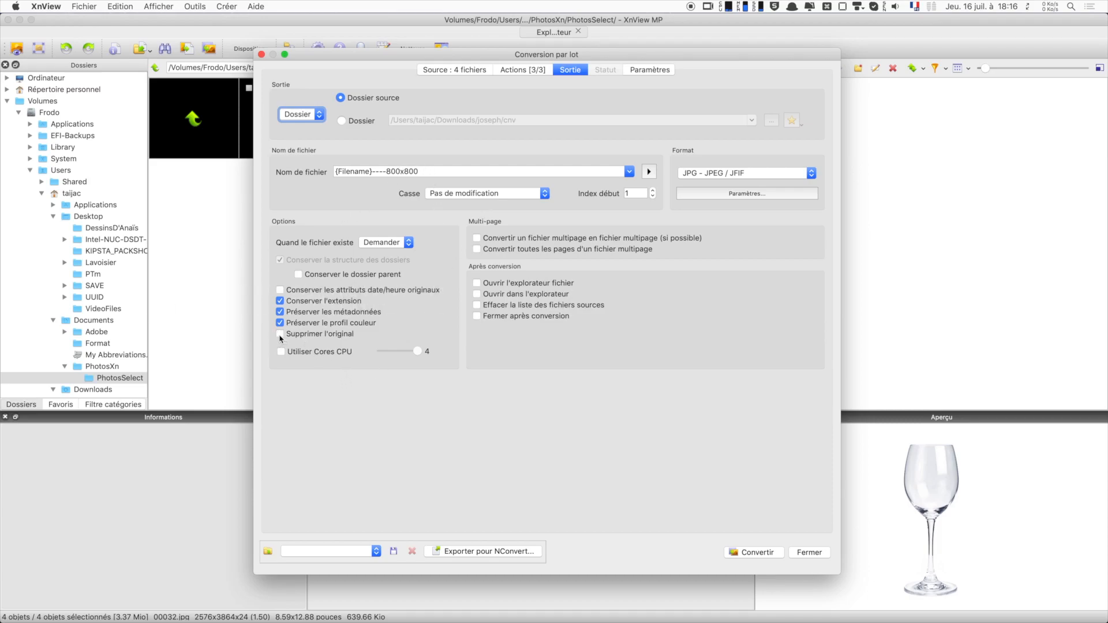
pyautogui.click(350, 335)
# Examine the output file name pattern, highlighting its {Filename} part and its ----800x800 suffix.
pyautogui.moveTo(432, 56); pyautogui.dragTo(474, 65)
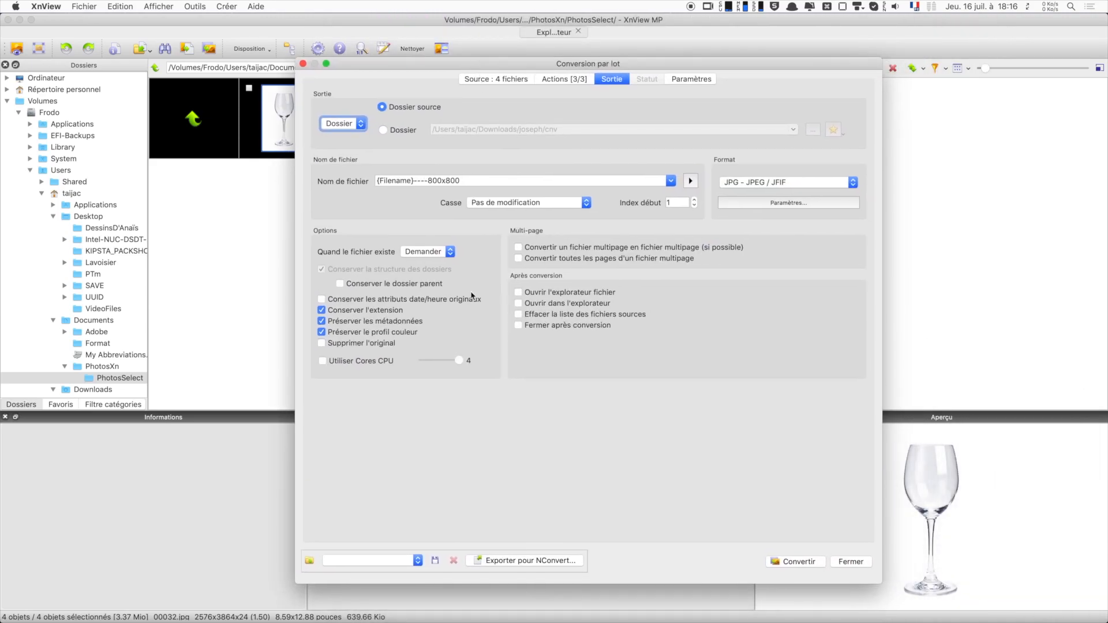
pyautogui.doubleClick(413, 180)
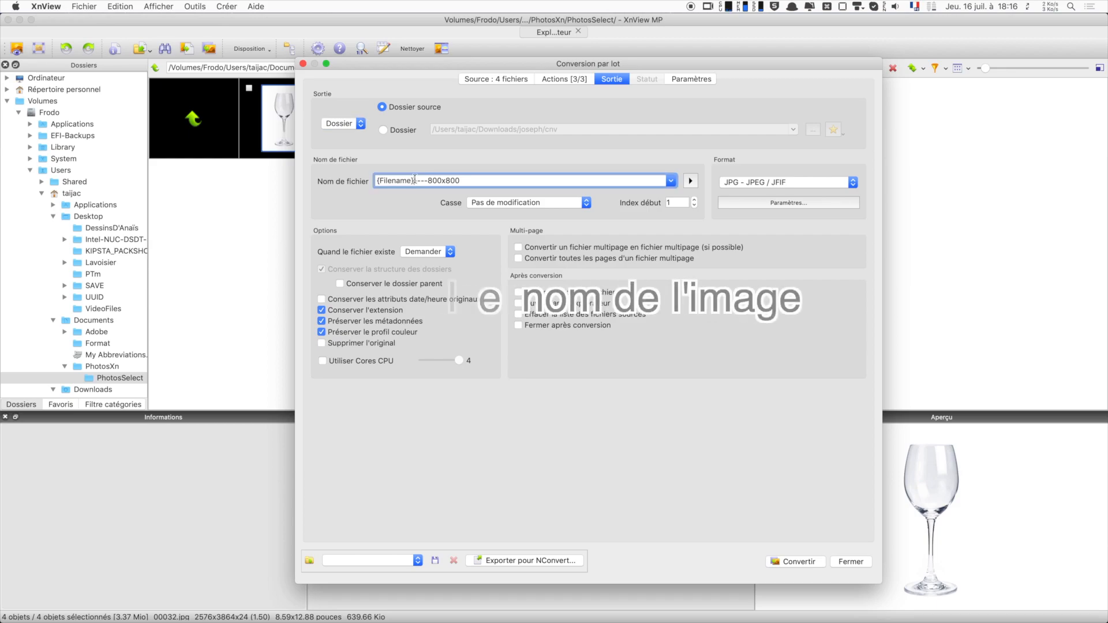
pyautogui.moveTo(519, 161); pyautogui.dragTo(511, 178)
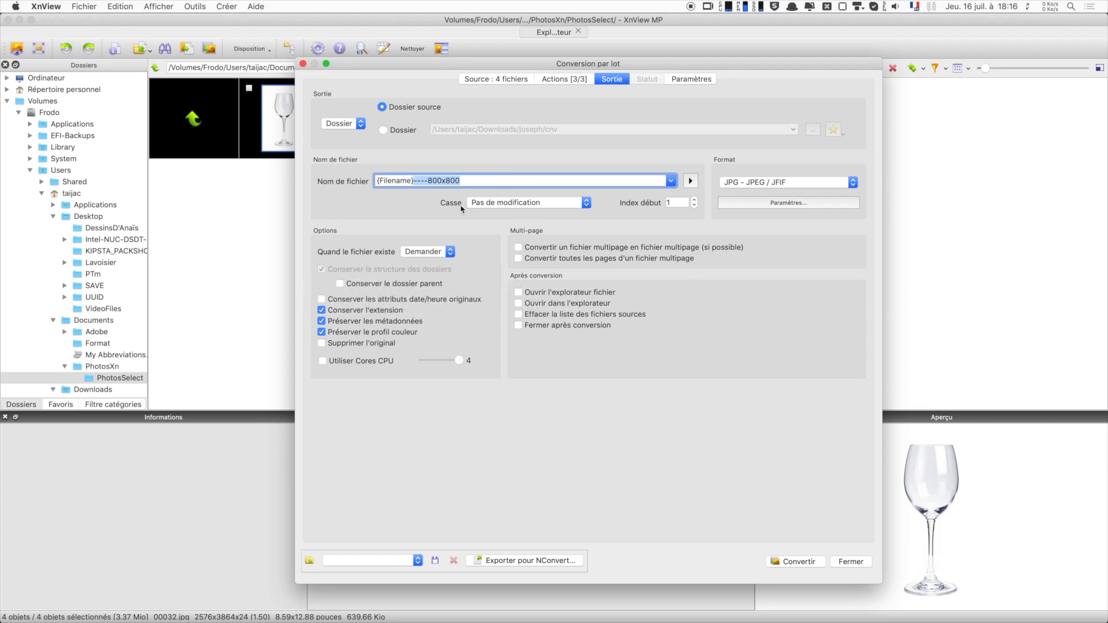
pyautogui.moveTo(413, 180); pyautogui.dragTo(377, 184)
pyautogui.click(416, 180)
pyautogui.moveTo(414, 180); pyautogui.dragTo(496, 179)
# Run the batch conversion on the four photos and close the conversion dialog.
pyautogui.click(801, 562)
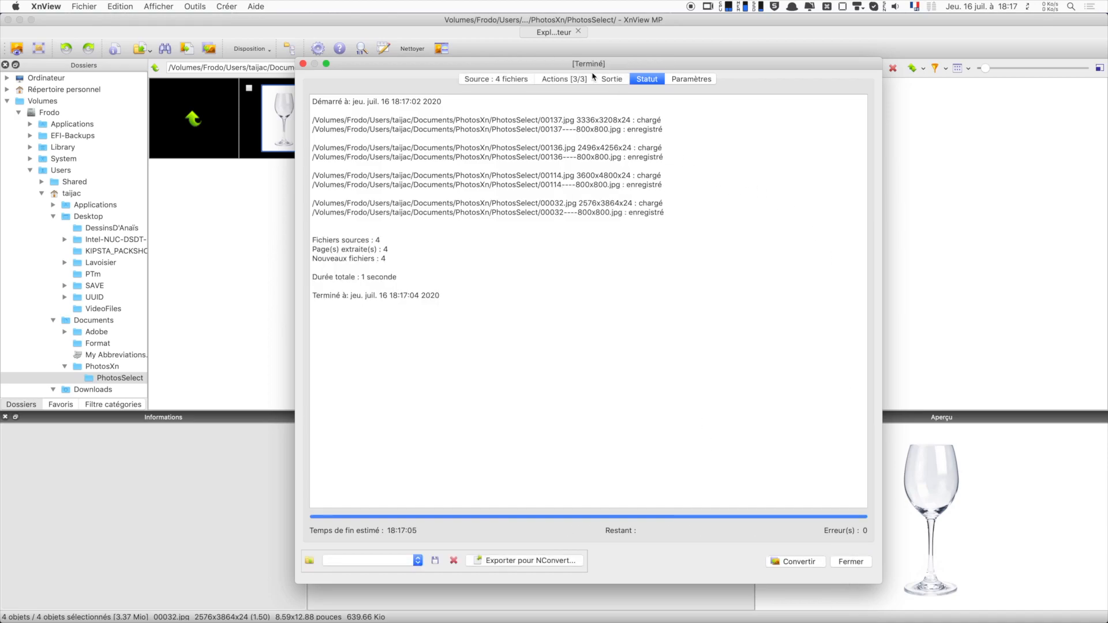
pyautogui.click(847, 562)
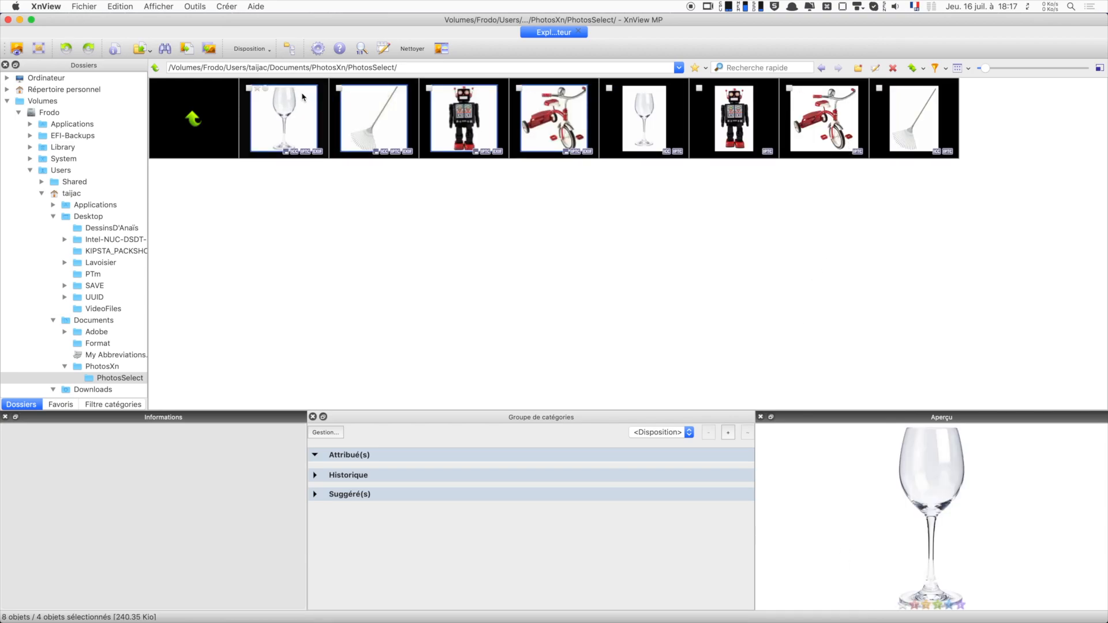
# Show file details under the thumbnails and step through the original photos to compare their dimensions and sizes with the converted copies.
pyautogui.click(955, 69)
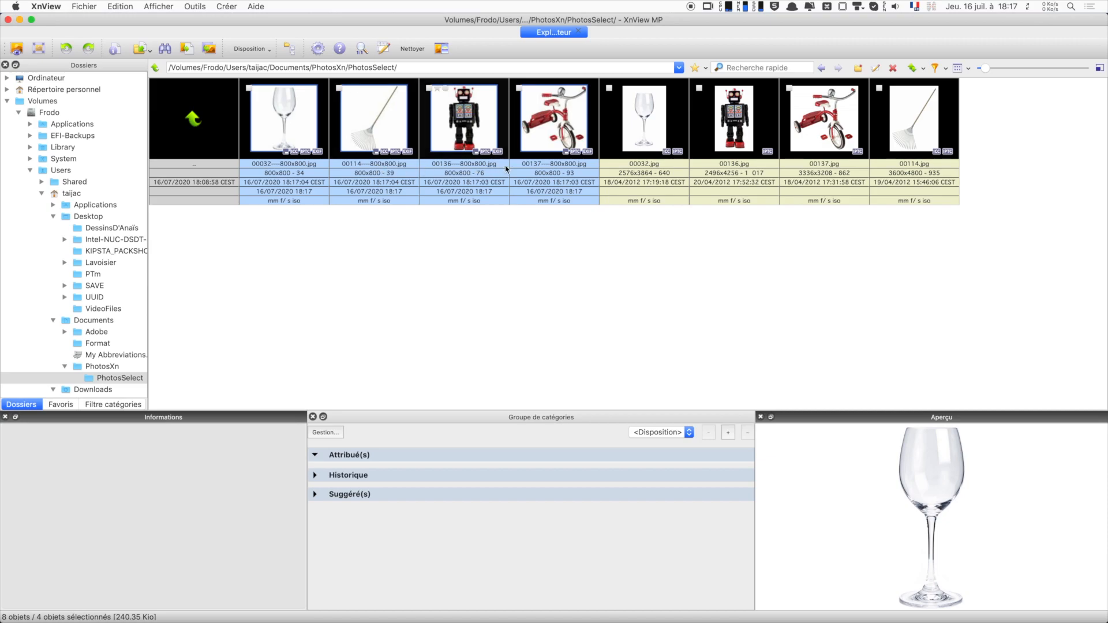
pyautogui.click(642, 169)
pyautogui.press('Right')
pyautogui.press('Right')
pyautogui.press('Right')
pyautogui.click(950, 278)
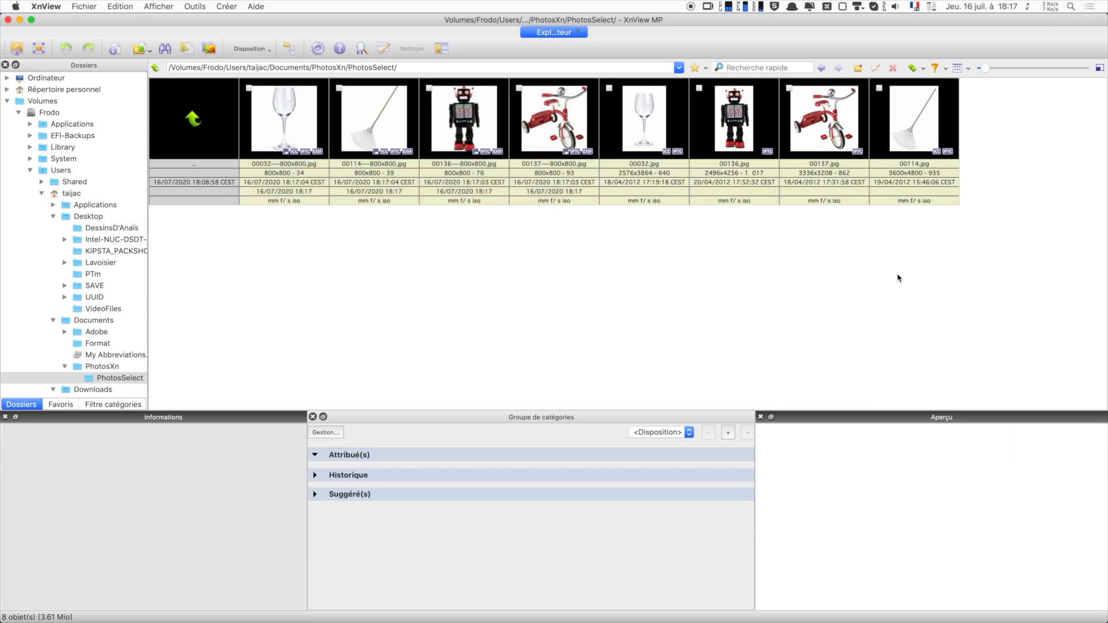